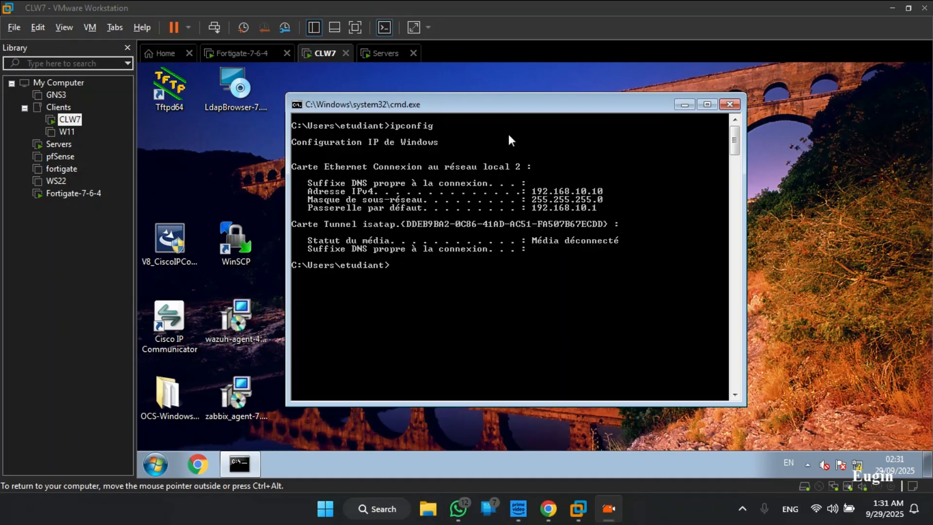
- Check the IP configuration of the Servers virtual machine and return to the command prompt on CLW7
drag(541, 111, 566, 124)
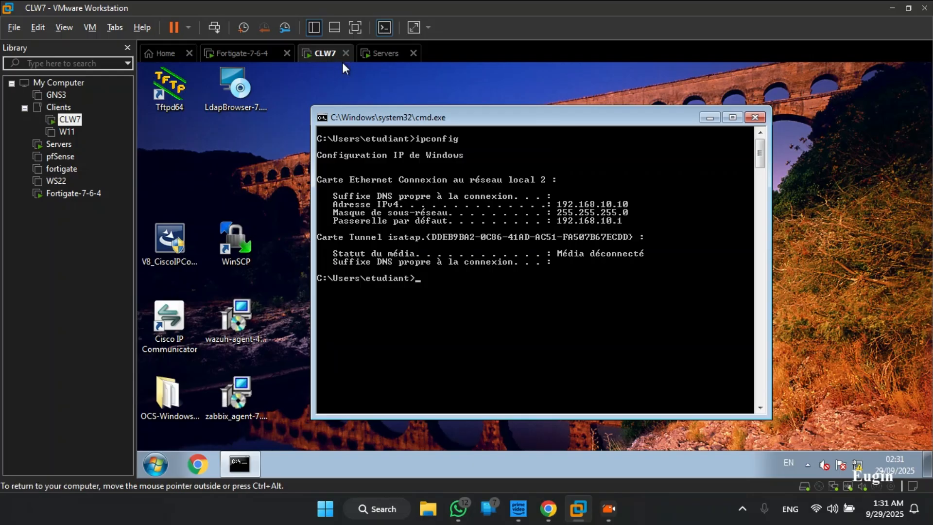
click(384, 53)
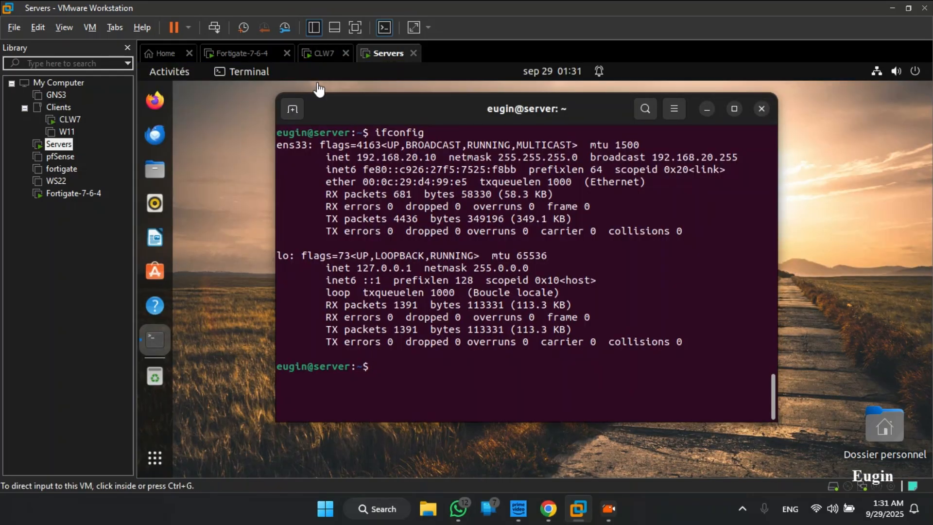
click(318, 59)
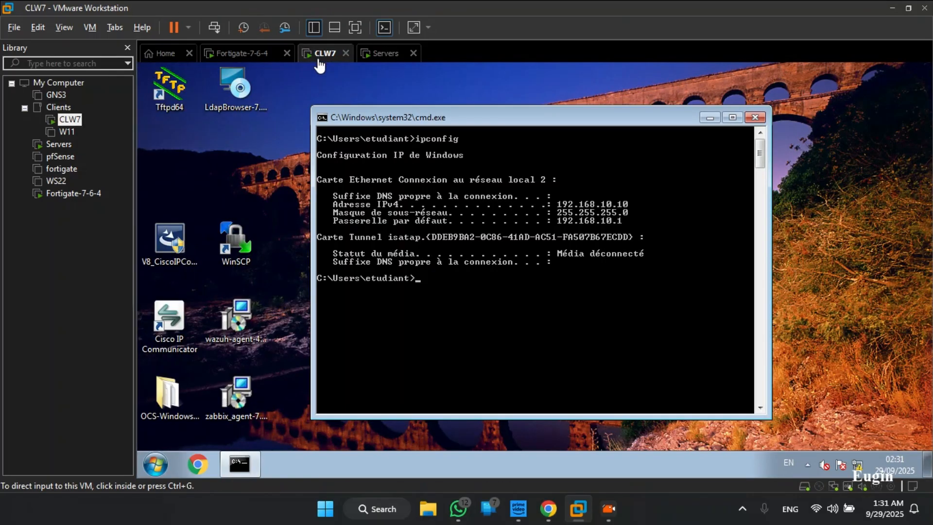
click(492, 215)
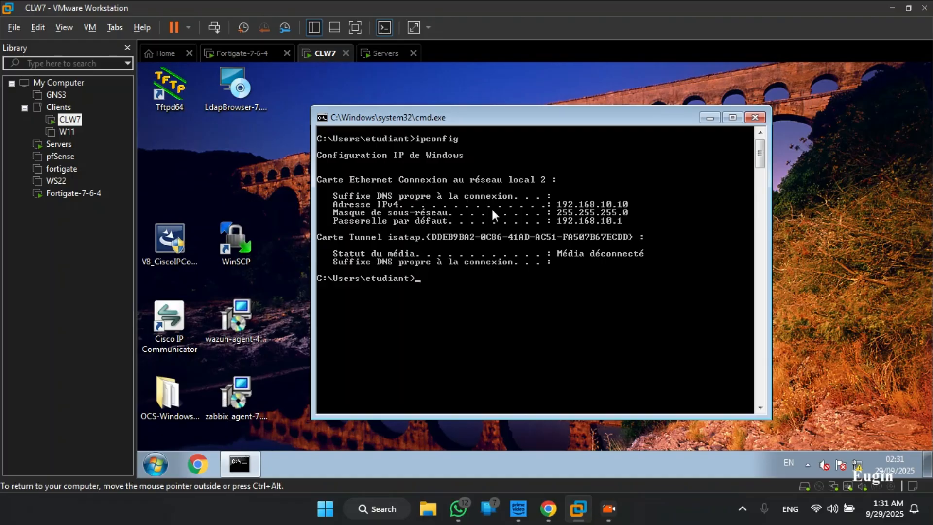
- Start a continuous ping from the CLW7 command prompt to the Linux server at 192.168.20.10 with the -t option
text(ping 192.168.)
click(378, 54)
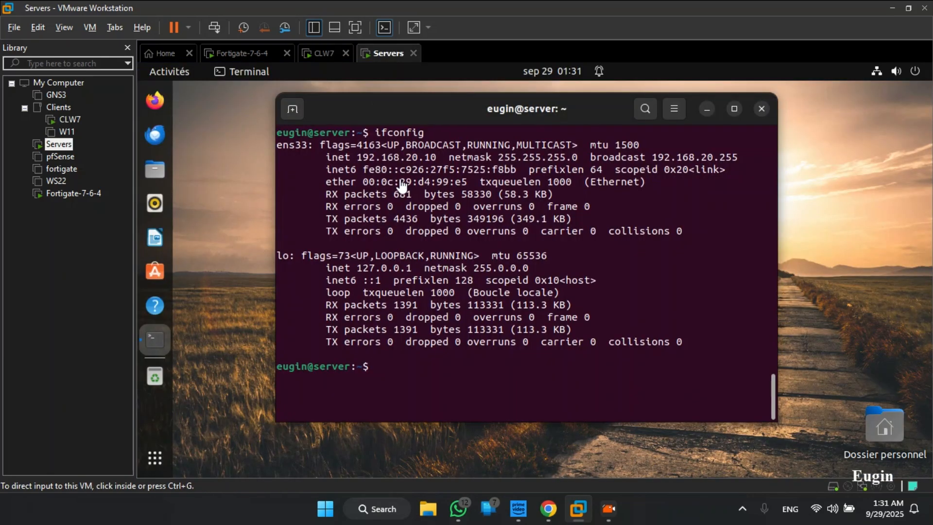
click(318, 53)
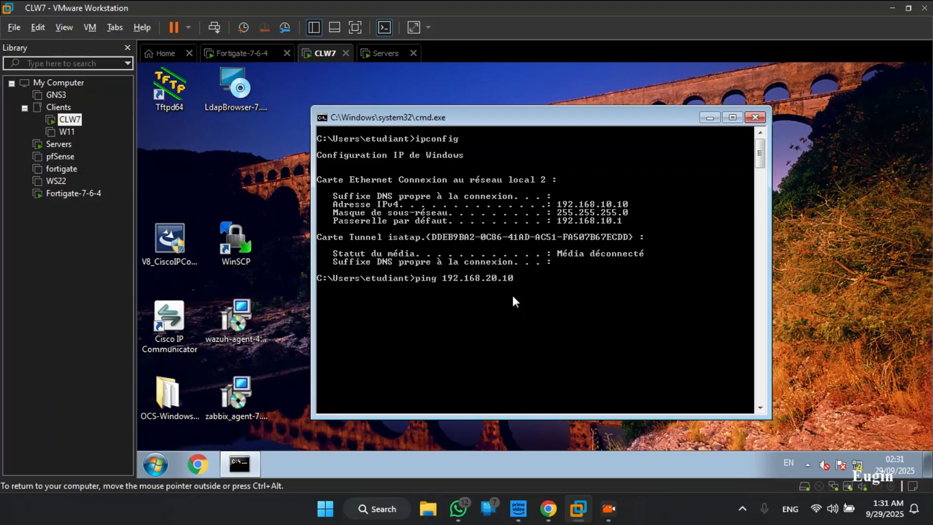
text(20.10 -t)
key(Return)
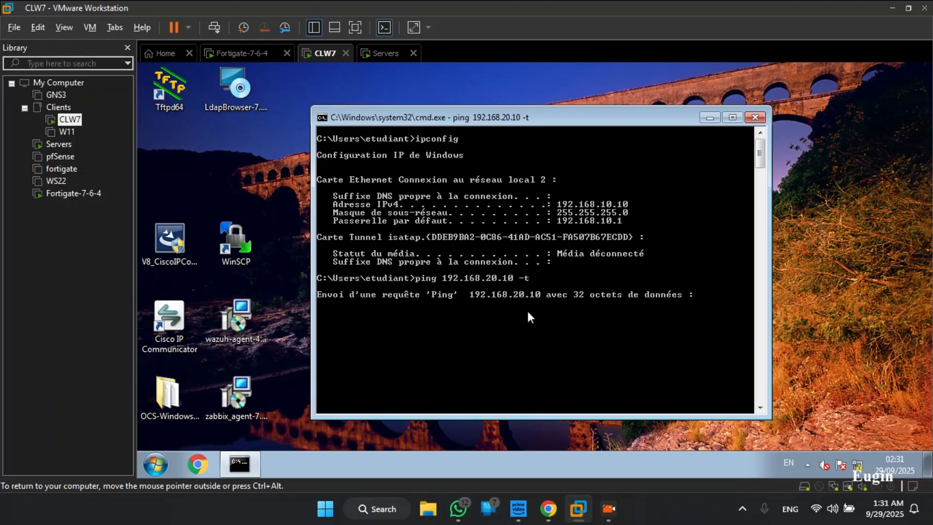
- On the Servers virtual machine, run sudo ping 192.168.10.10 in the terminal and enter the sudo password
click(384, 53)
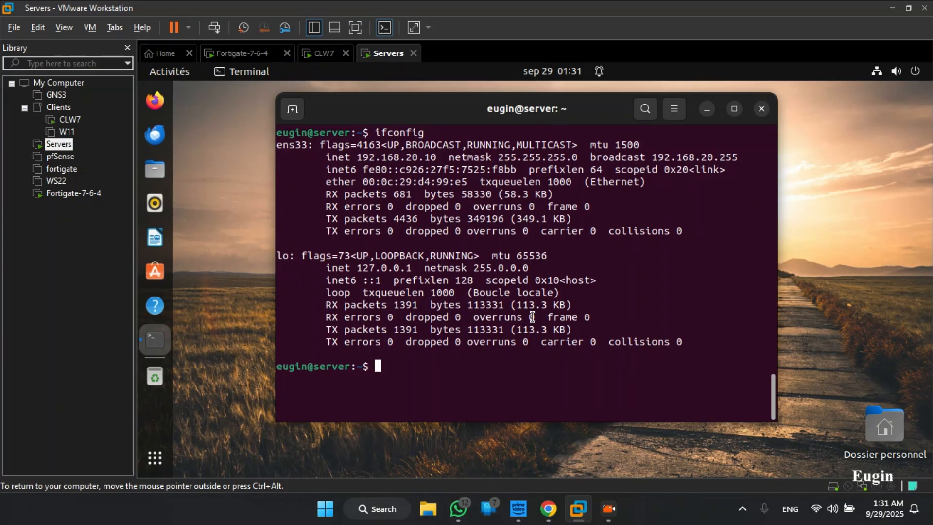
text(pin)
key(BackSpace)
key(BackSpace)
key(BackSpace)
text(sudo ping 192.168.10.10)
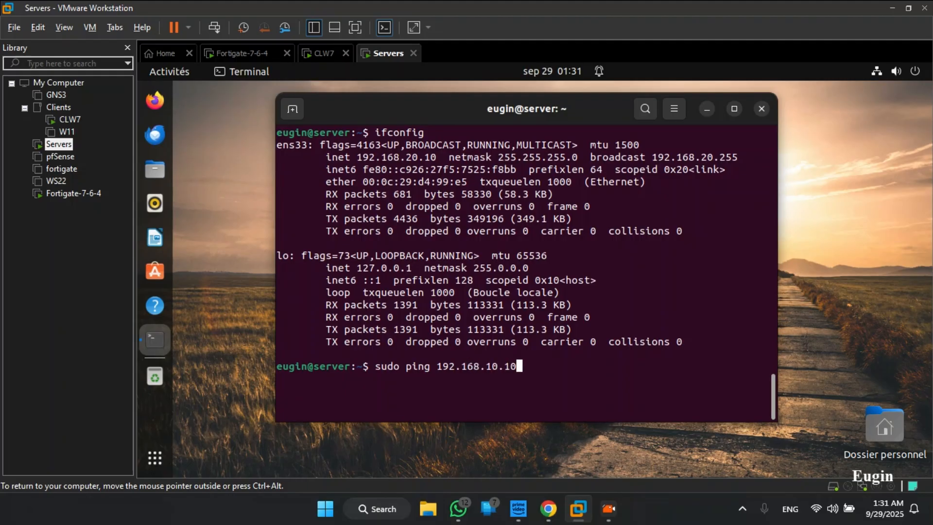
key(Return)
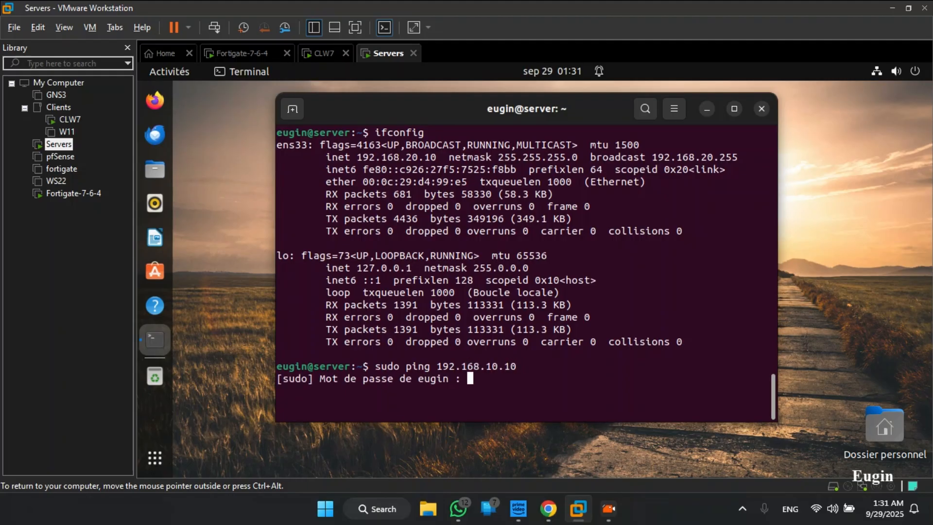
key(Return)
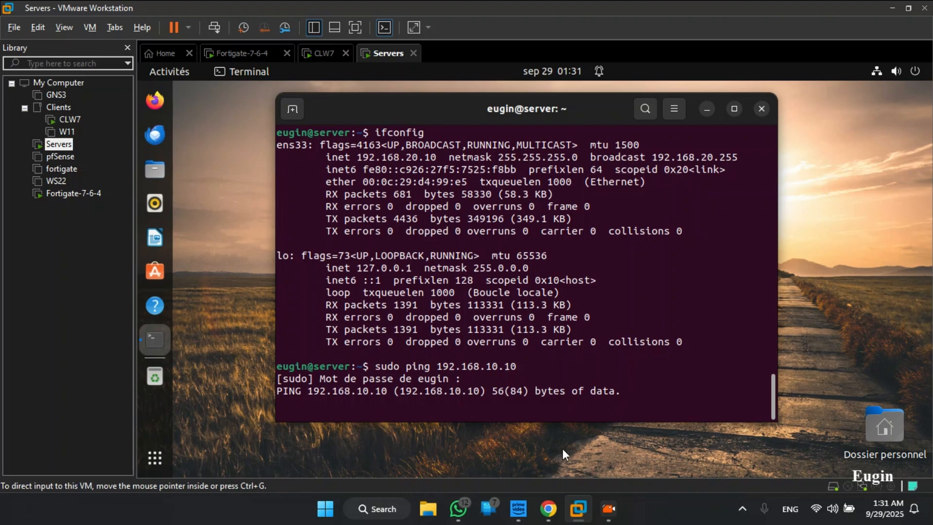
- Switch to the FortiGate web interface in Chrome and open the firewall policy list (Politique de Pare-feu)
click(551, 517)
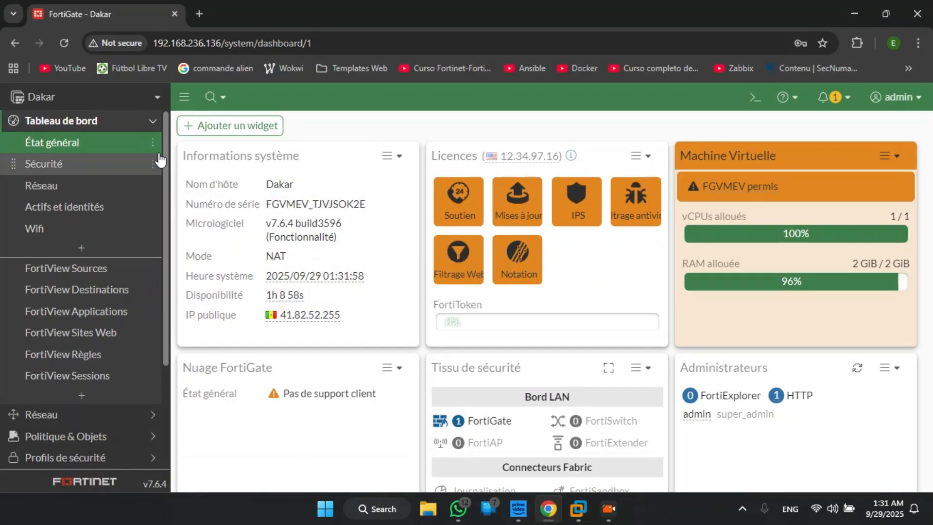
click(150, 127)
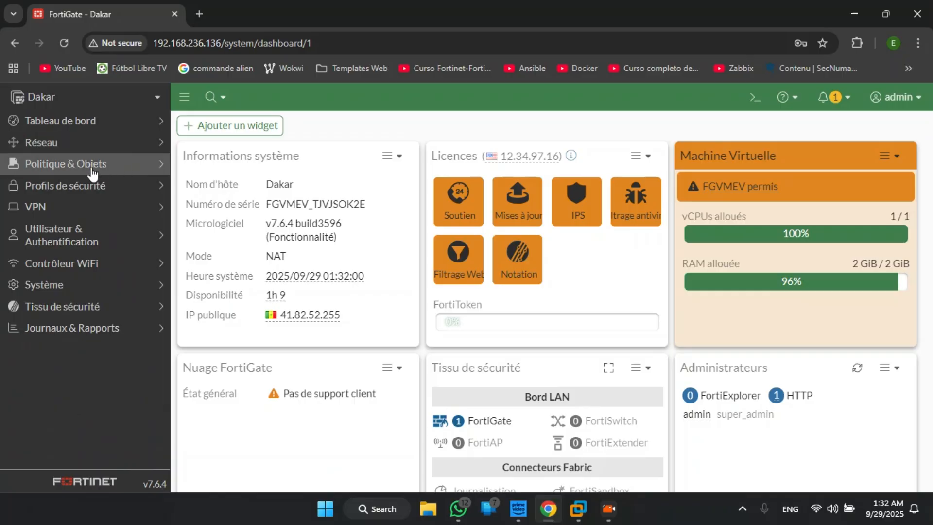
click(108, 170)
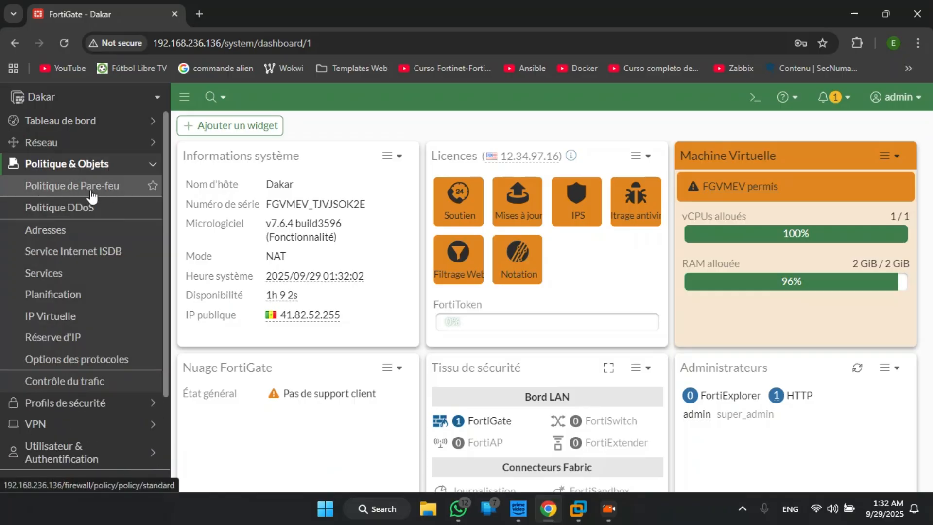
click(110, 190)
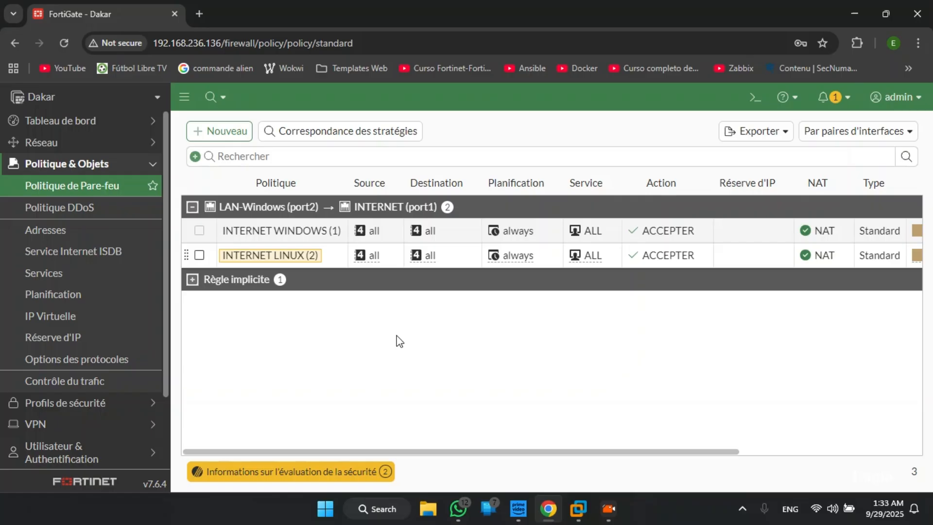
- Create a new firewall policy and name it LAN WINDOWS - LAN LINUX
mouse_move(292, 262)
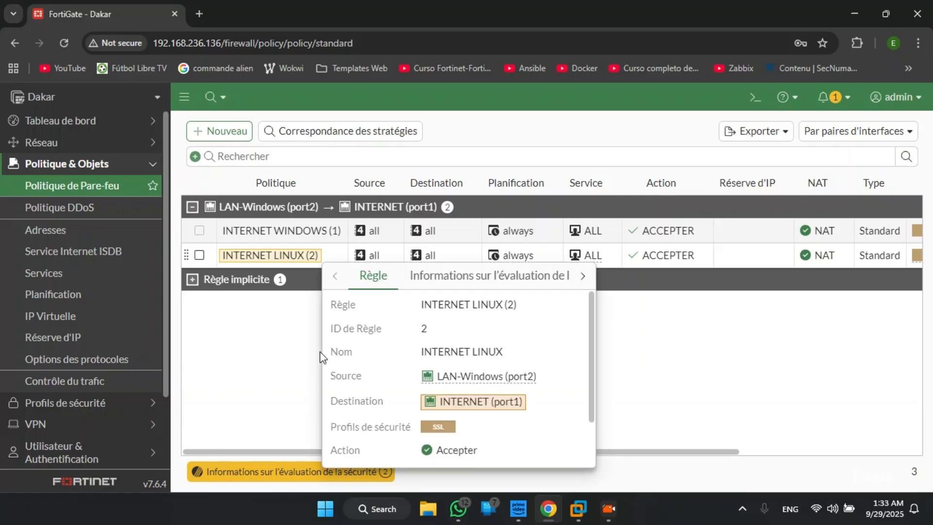
click(229, 135)
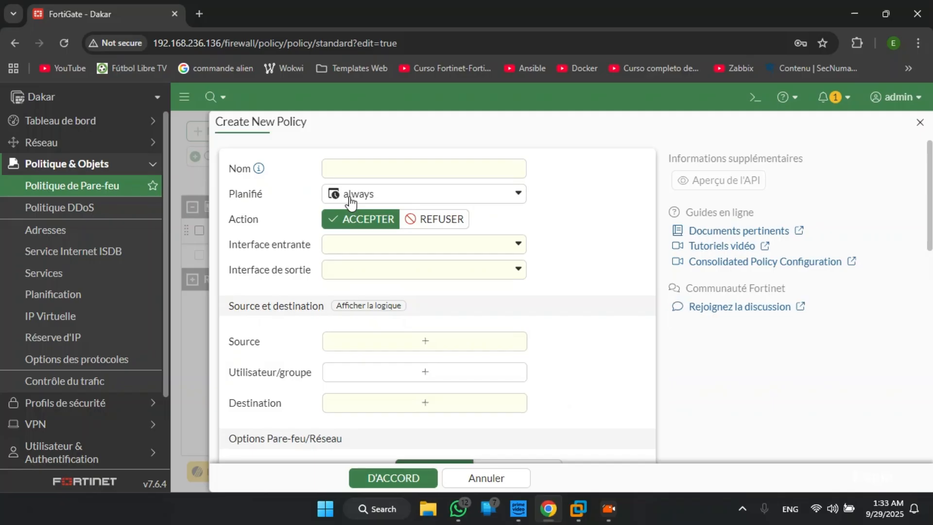
click(371, 172)
text(LA)
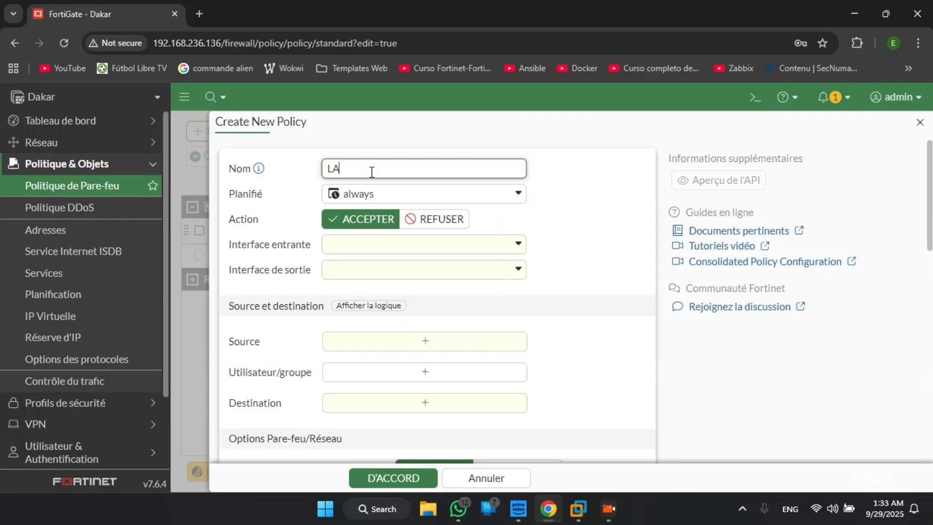
text(N WINDOWS - LAN LINUX)
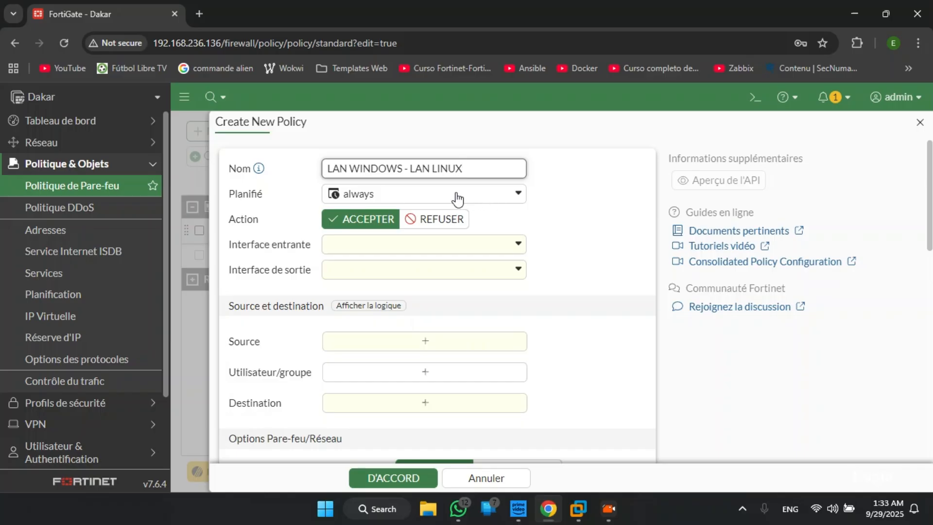
- Set the policy's incoming interface to LAN-Windows (port2) and its outgoing interface to LAN-Linux (port3)
click(366, 251)
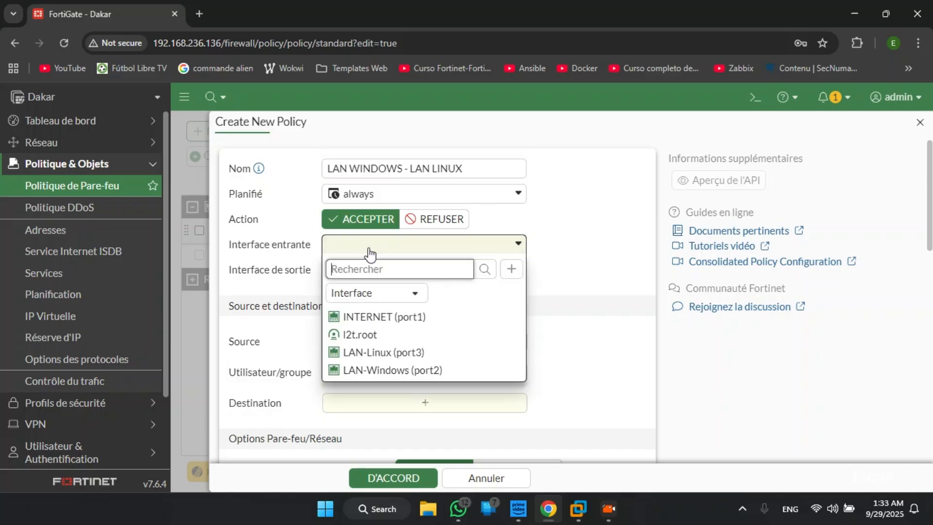
click(387, 371)
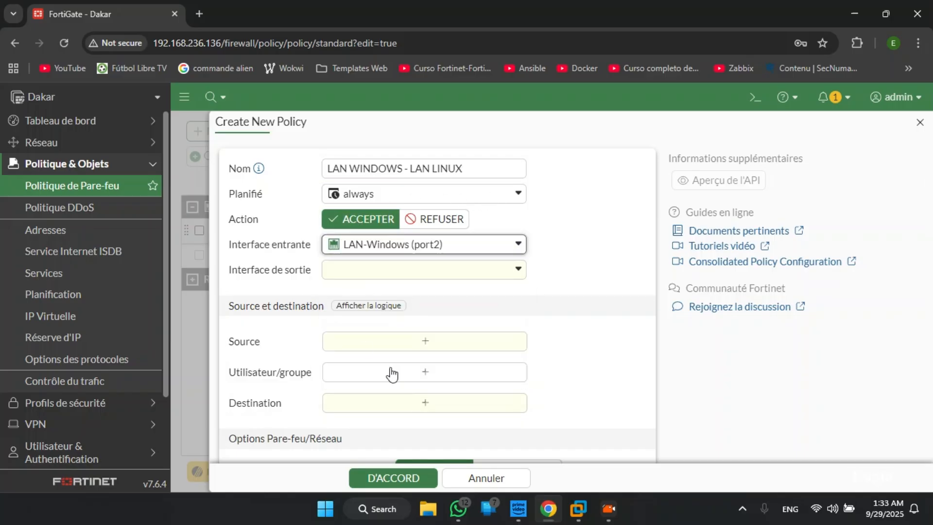
click(362, 279)
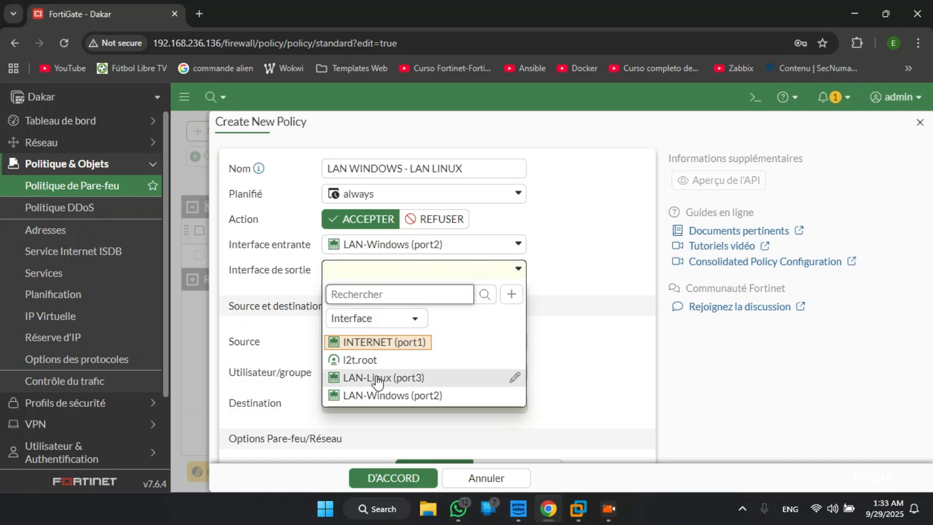
click(376, 379)
- Set both the source and the destination address of the policy to all
scroll(377, 354, down, 1)
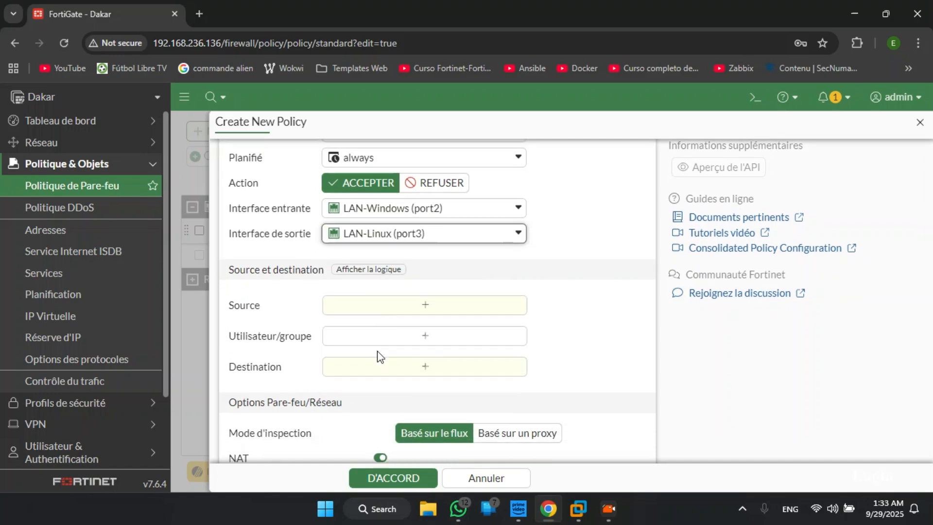
click(393, 315)
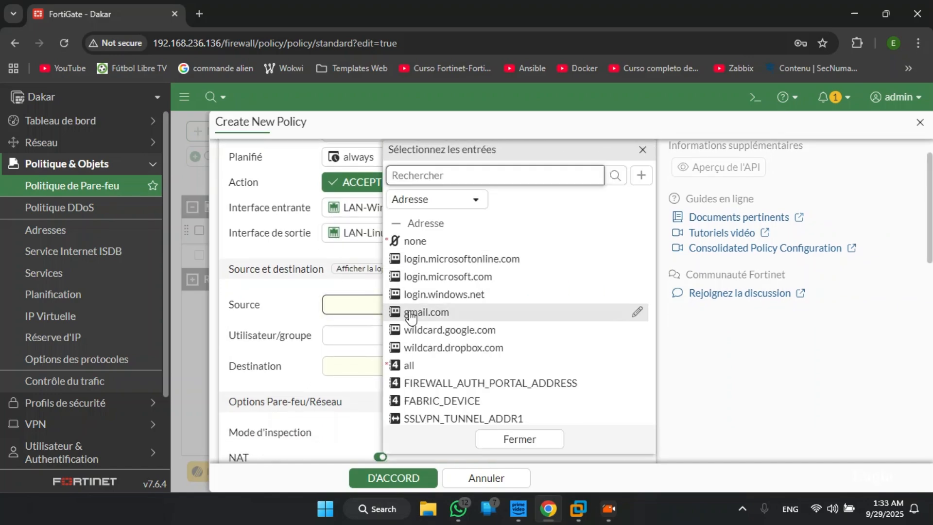
click(416, 365)
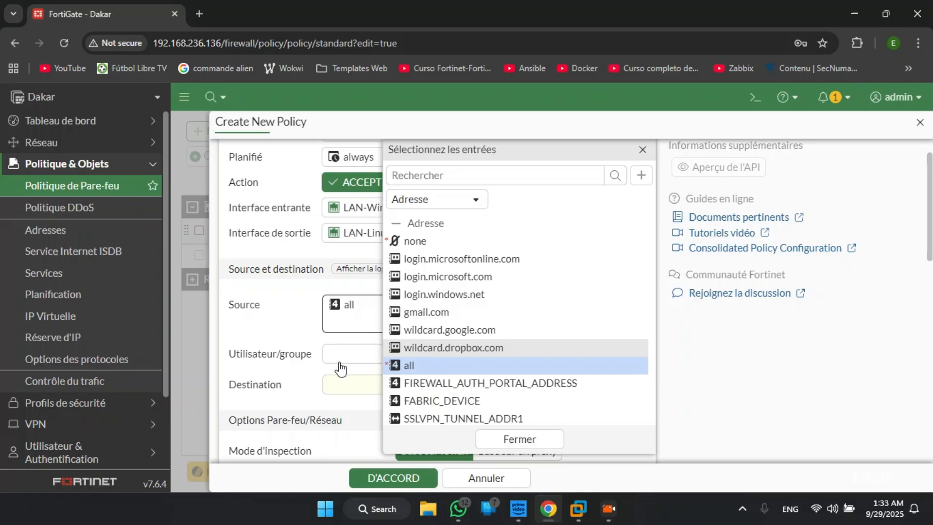
scroll(280, 363, down, 1)
click(360, 334)
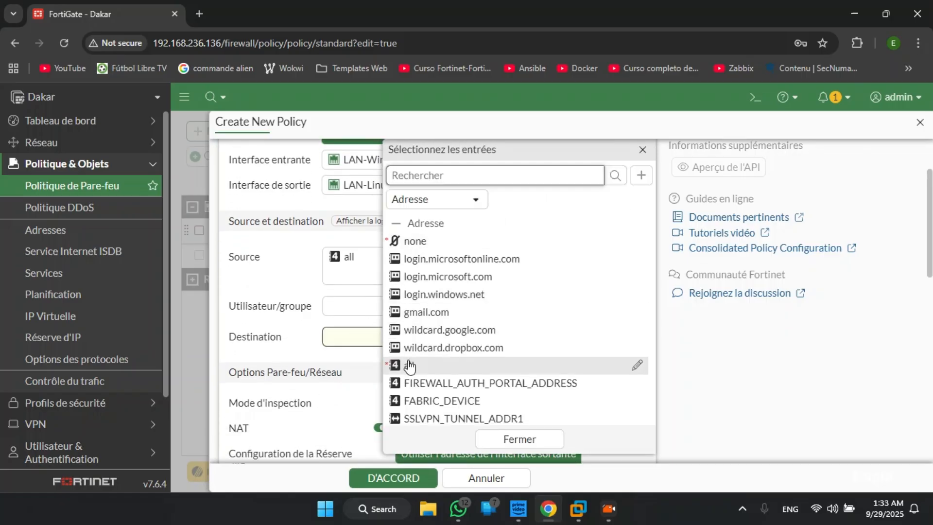
click(410, 367)
- Set the policy's service to ALL from the General services
scroll(339, 367, down, 2)
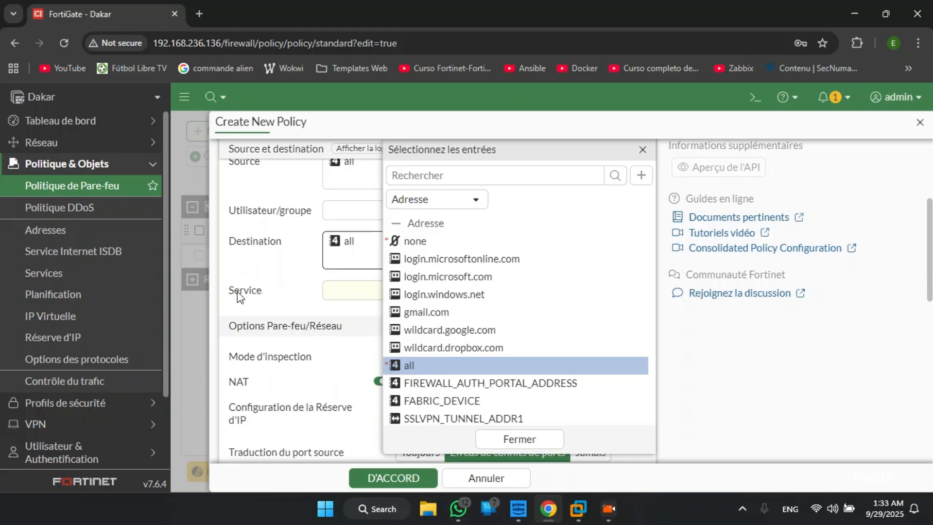
click(332, 296)
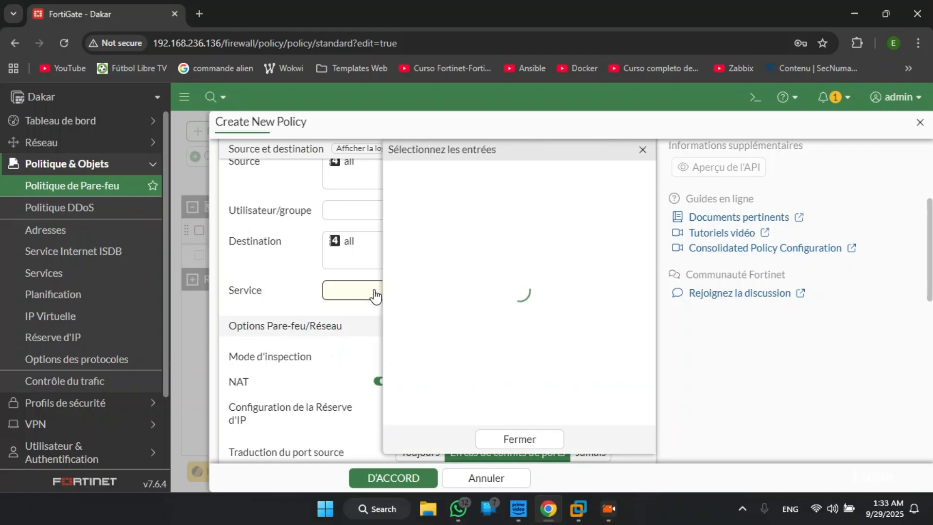
scroll(414, 367, down, 3)
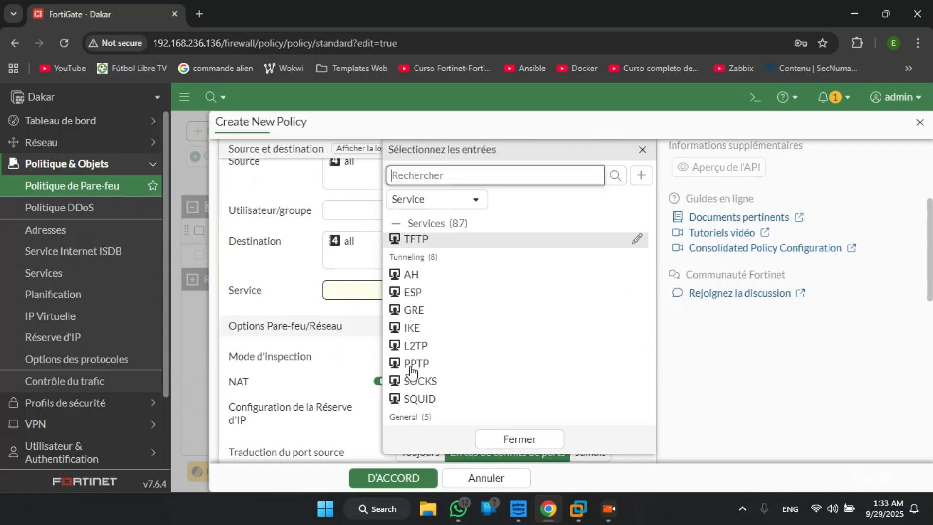
scroll(412, 370, down, 1)
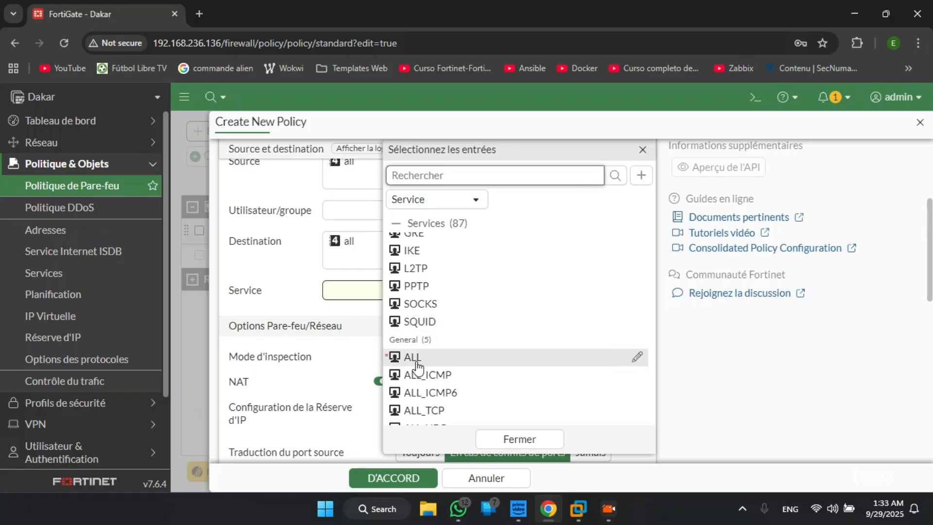
click(413, 359)
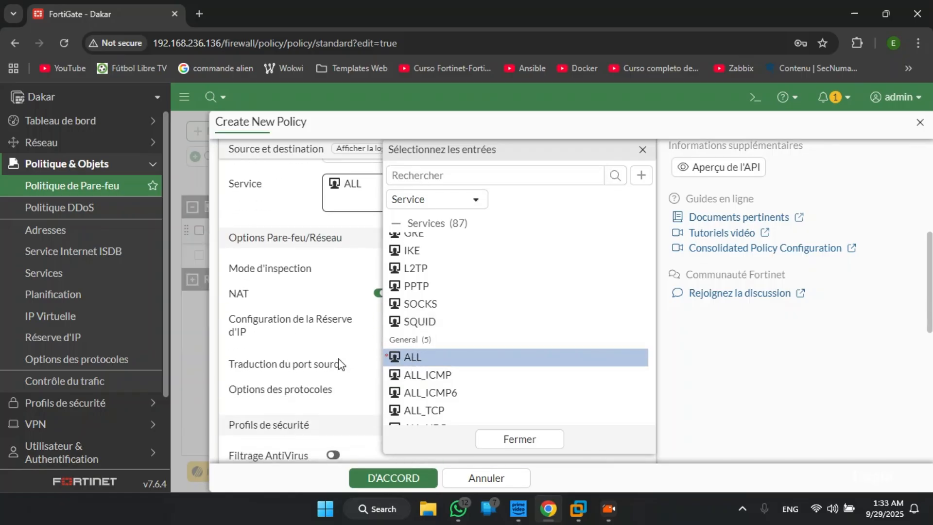
- Disable NAT in the new policy's firewall/network options
click(294, 294)
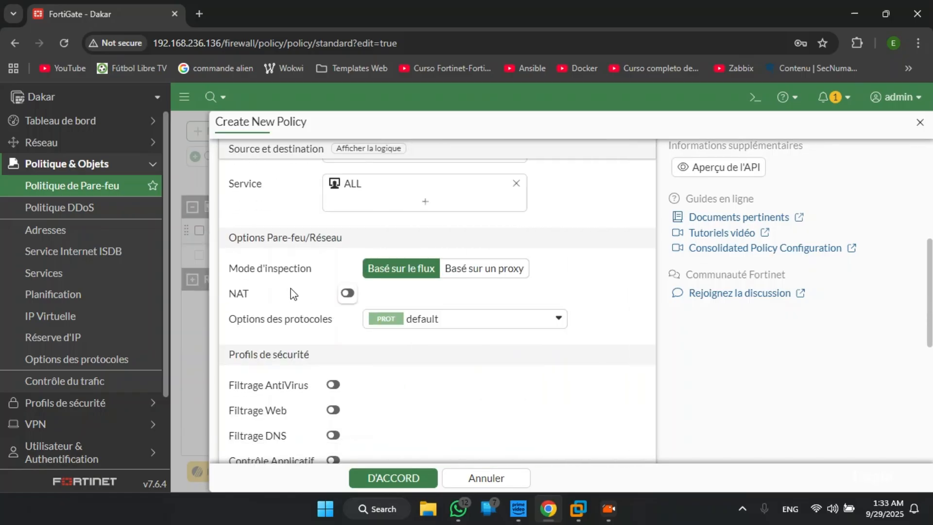
click(348, 293)
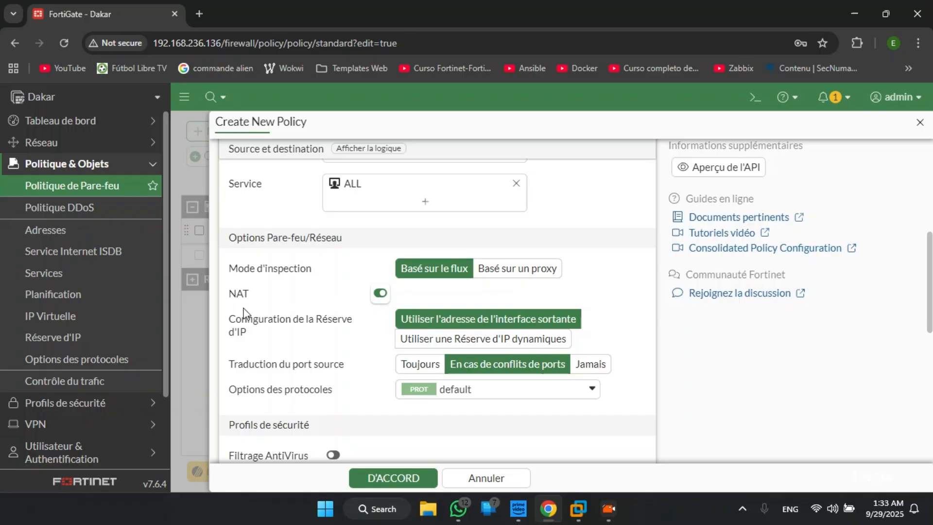
click(379, 293)
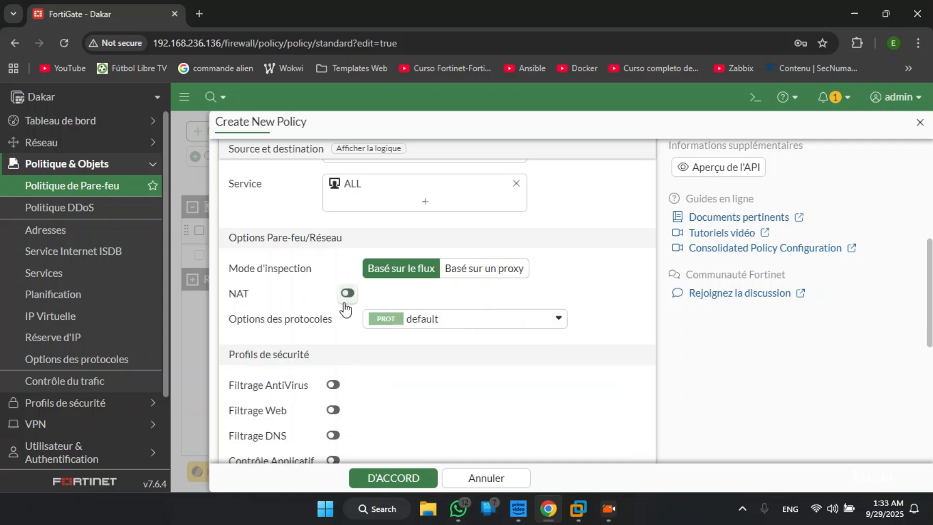
scroll(379, 339, down, 4)
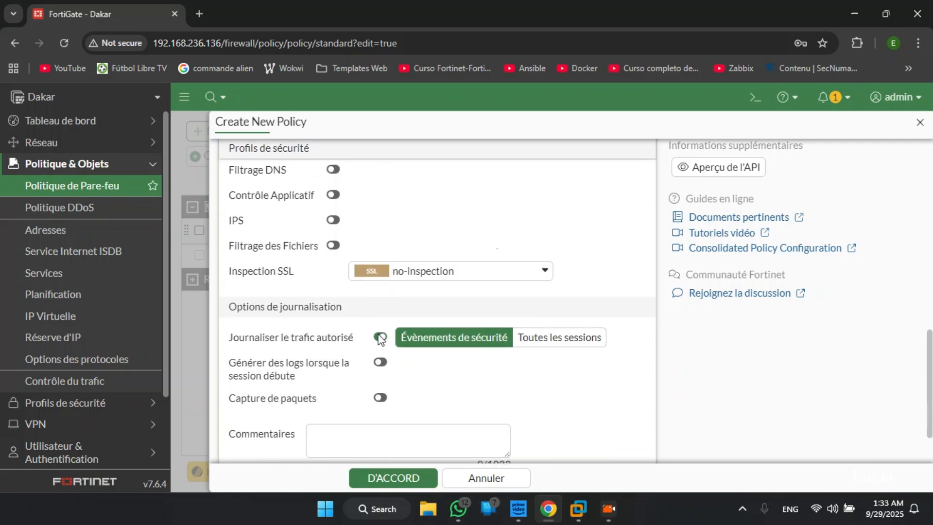
- Save the new policy and check the running pings on the Servers and CLW7 machines in VMware Workstation before returning to Chrome
click(393, 479)
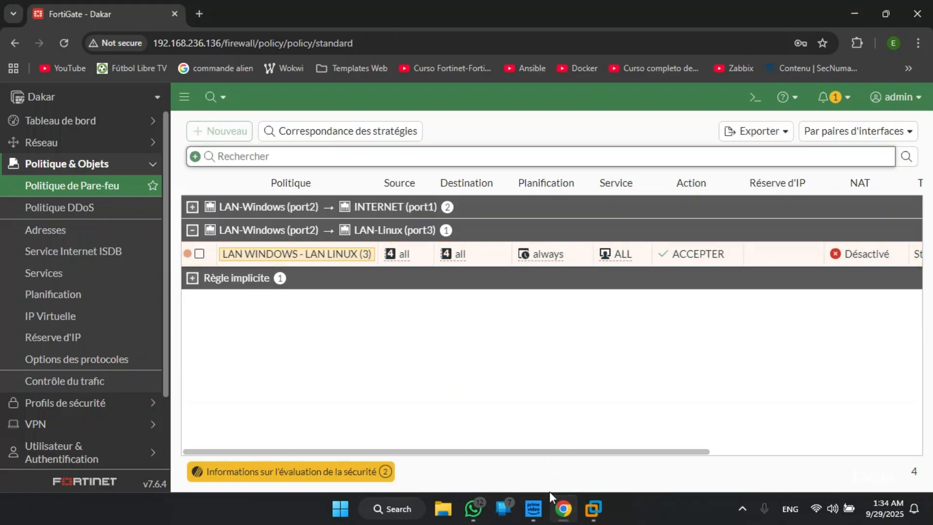
click(560, 509)
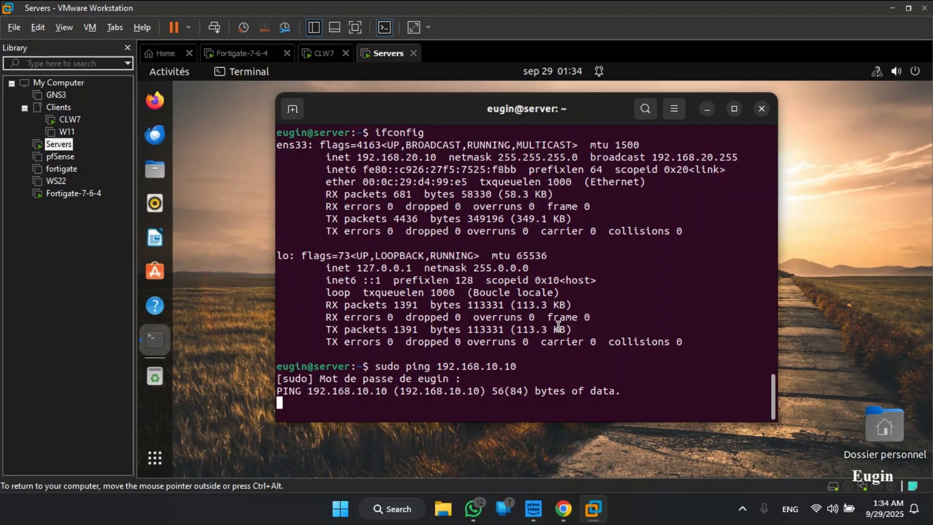
click(325, 56)
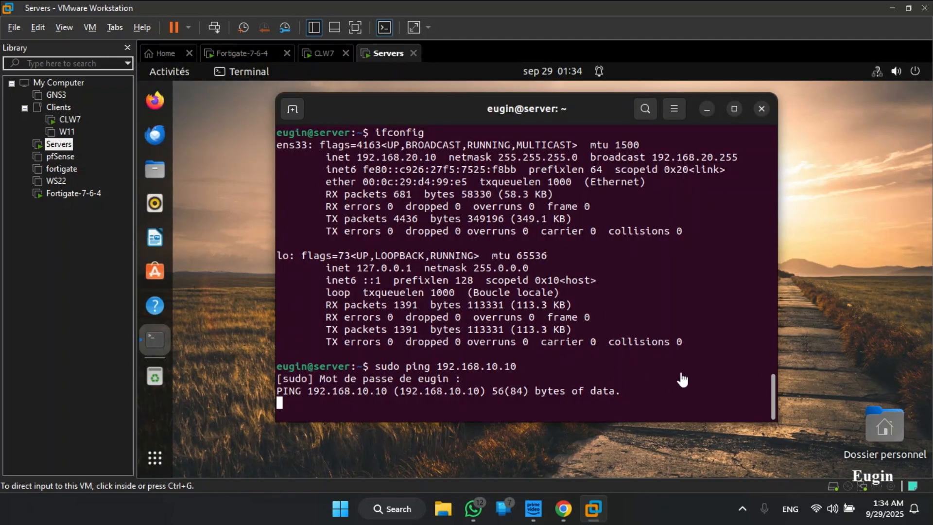
click(324, 53)
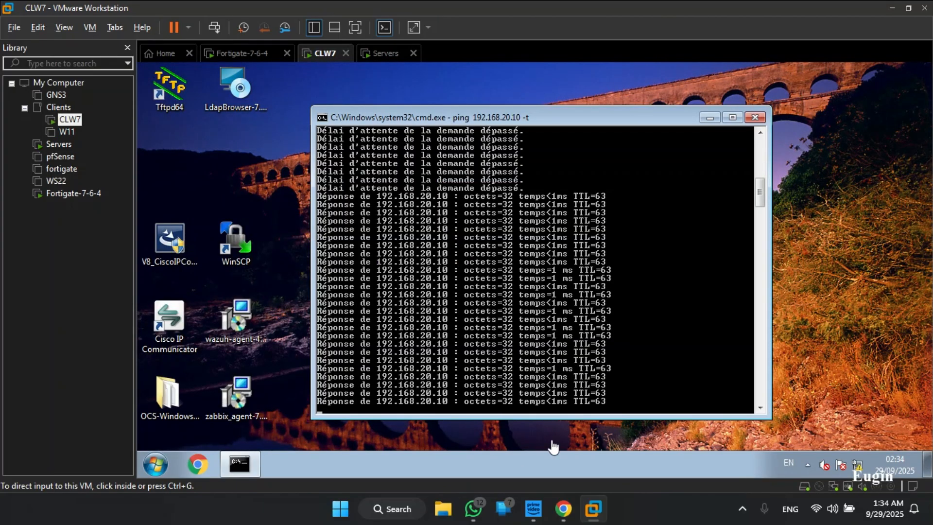
click(563, 509)
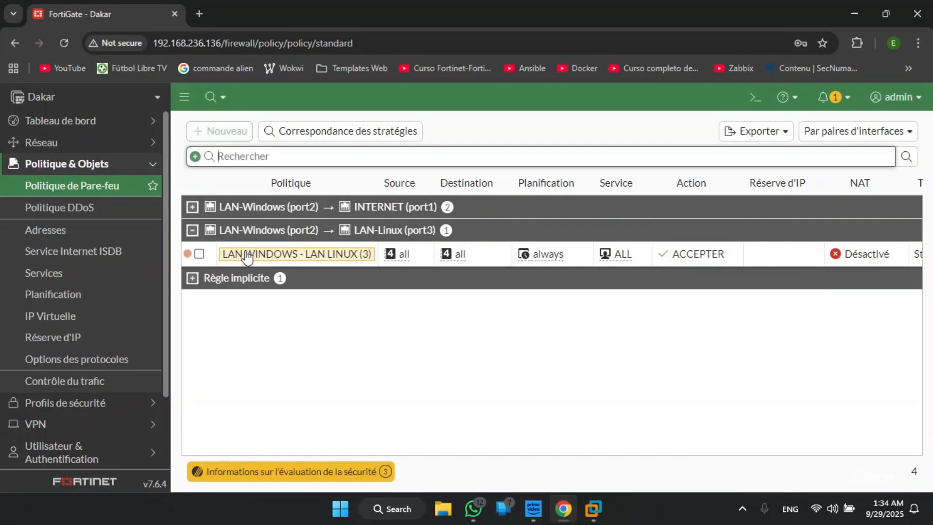
- Try to paste a copy of the LAN WINDOWS - LAN LINUX policy below the original
mouse_move(339, 255)
click(273, 262)
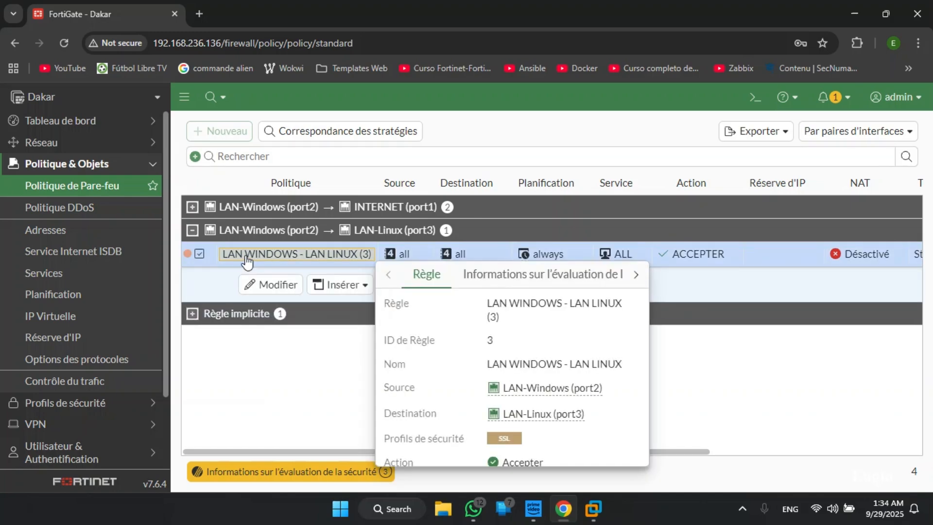
right_click(272, 262)
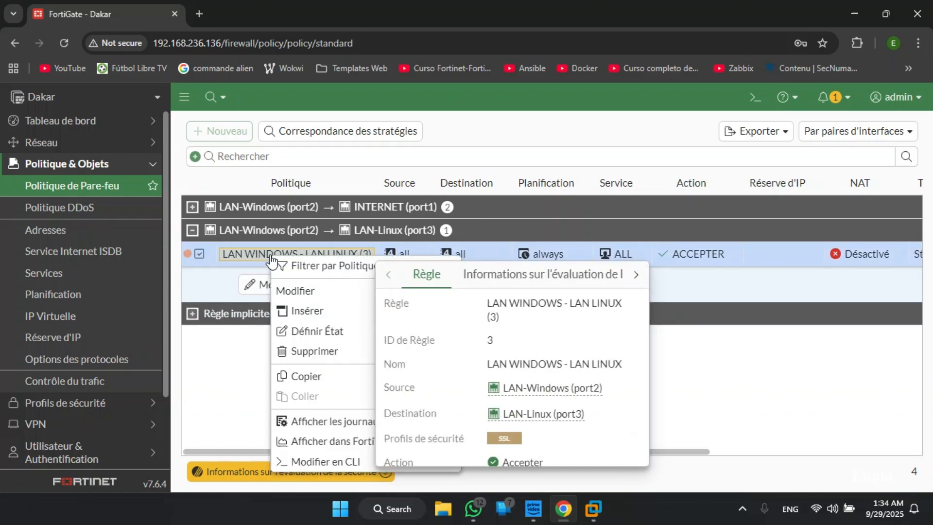
click(308, 377)
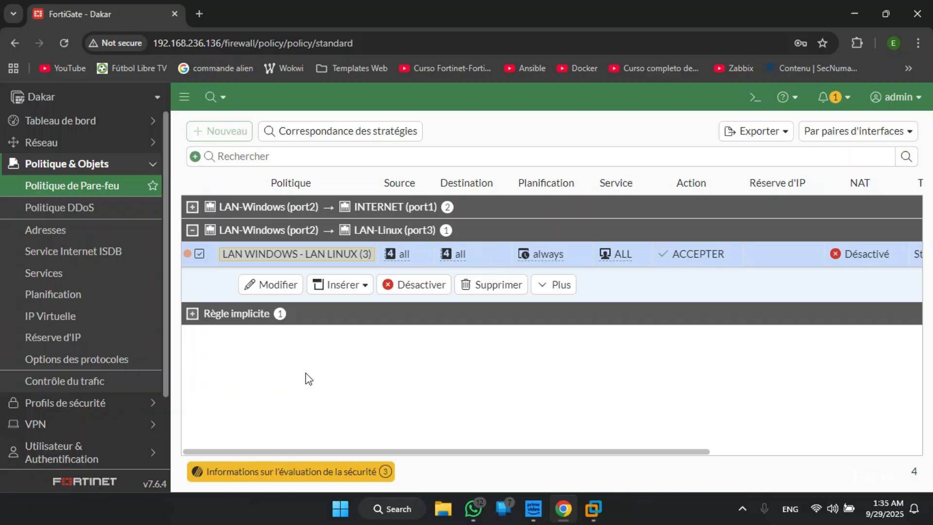
right_click(266, 266)
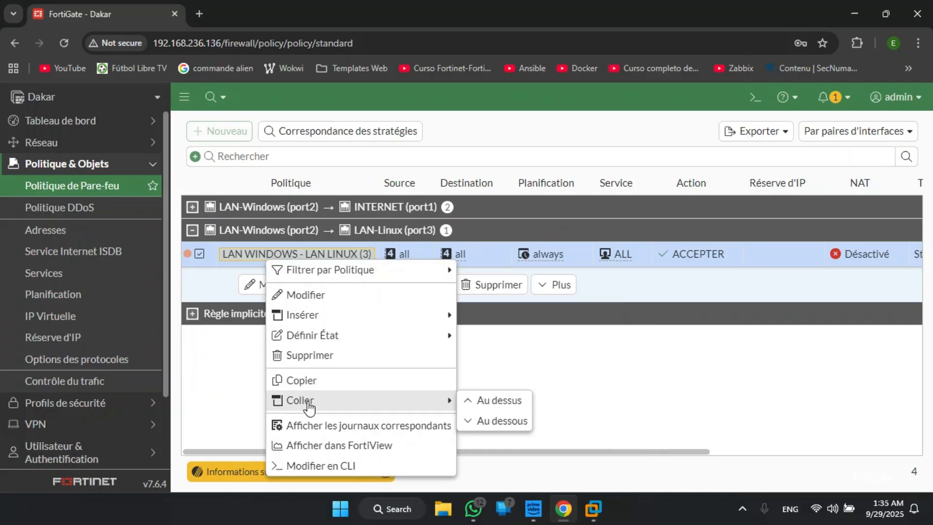
mouse_move(445, 400)
click(498, 419)
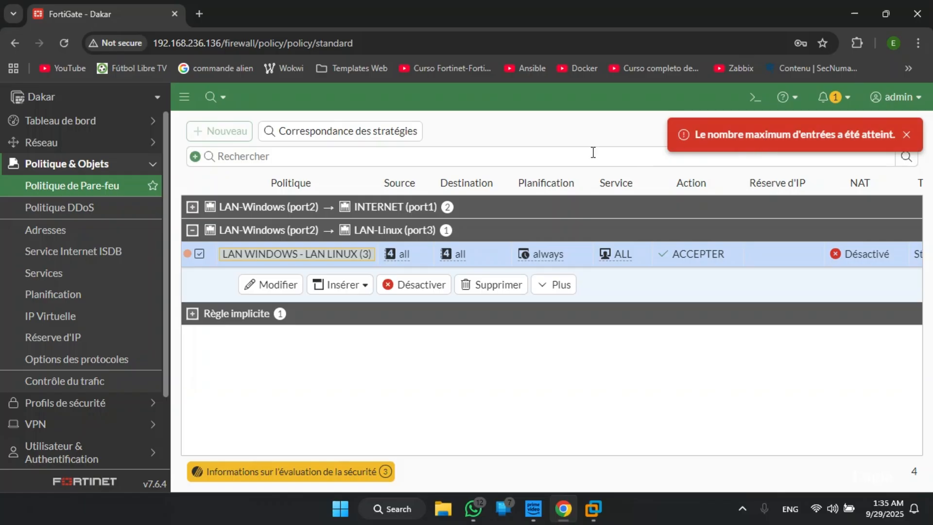
click(199, 254)
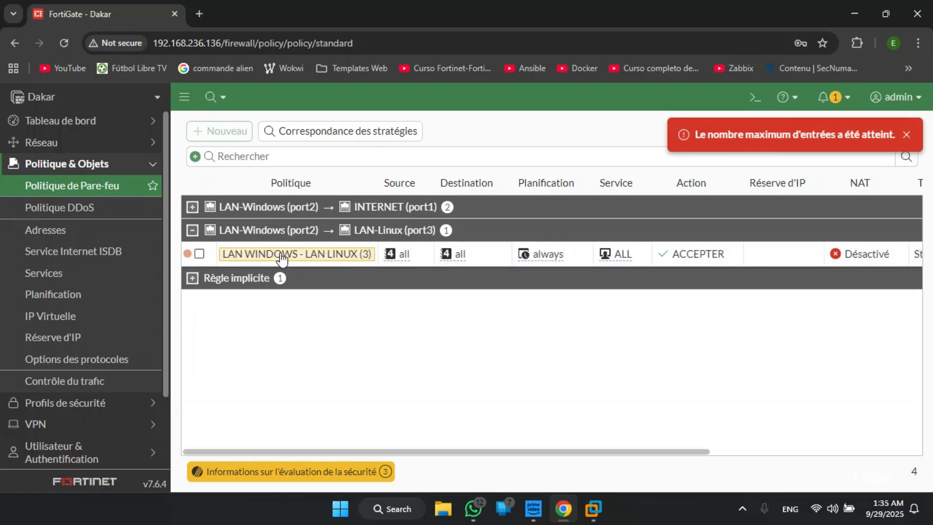
- Delete the INTERNET LINUX policy from the LAN-Windows (port2) to INTERNET (port1) group
mouse_move(225, 216)
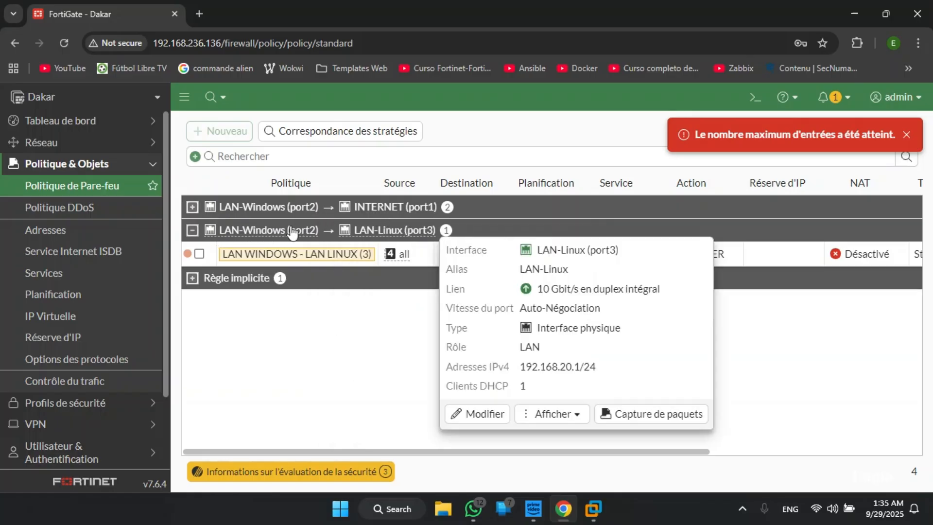
click(192, 230)
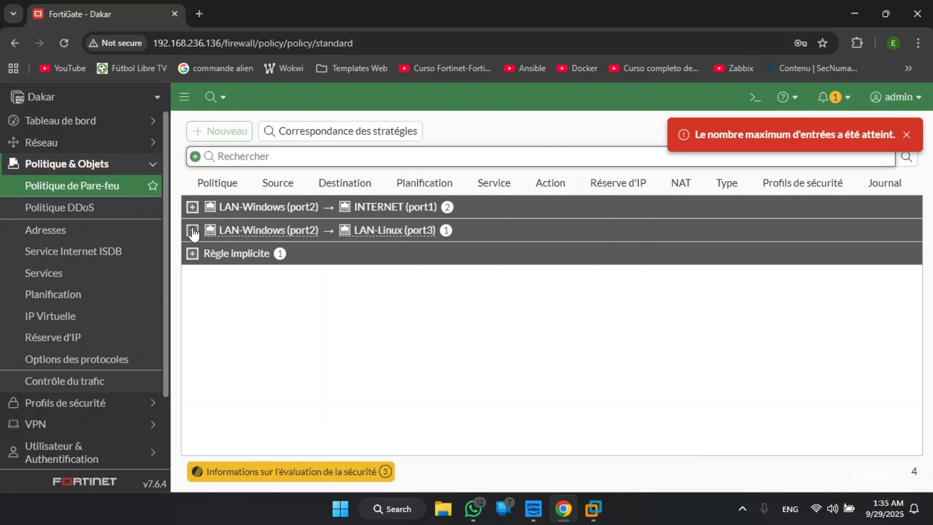
click(193, 230)
click(192, 207)
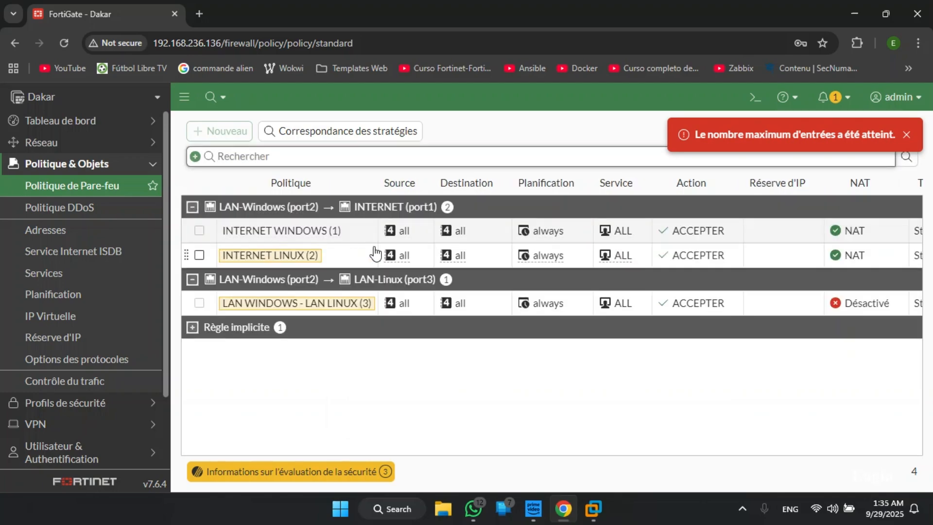
click(199, 255)
mouse_move(257, 260)
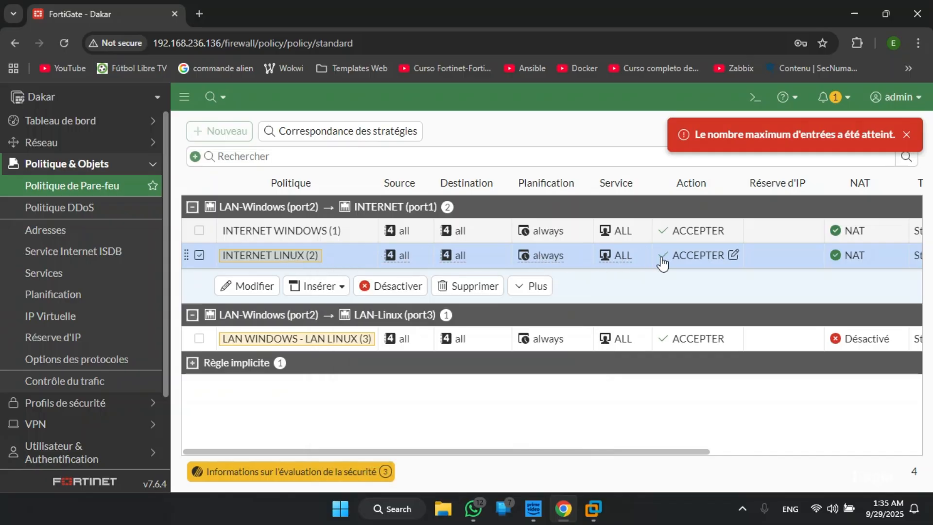
click(469, 289)
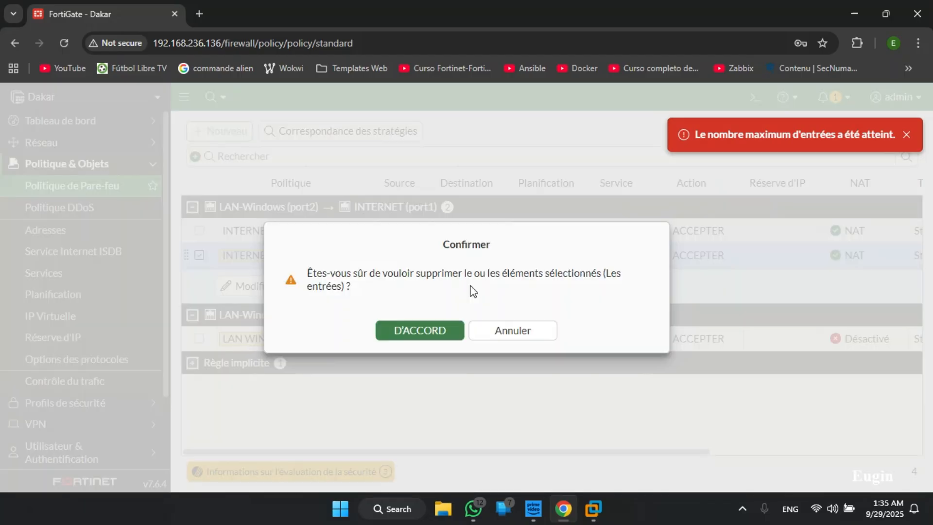
click(439, 331)
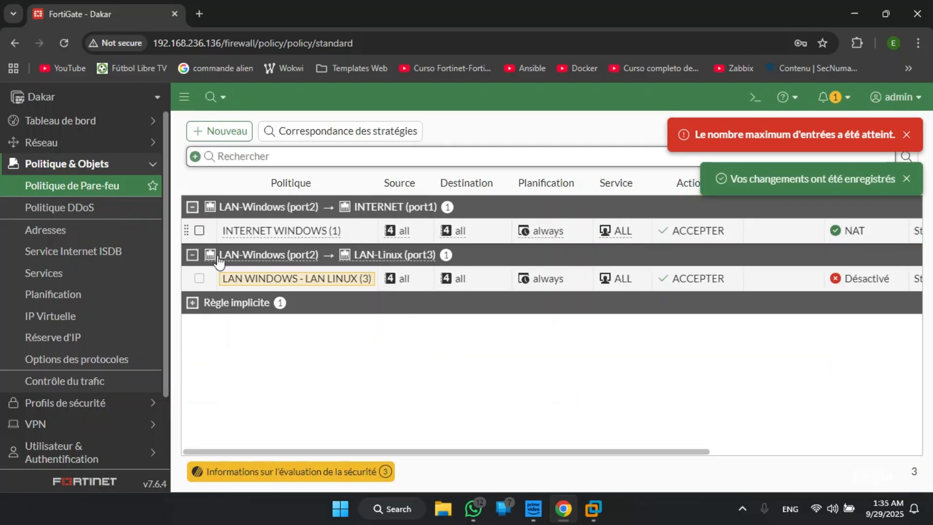
- Copy the LAN WINDOWS - LAN LINUX policy and paste the copy below it
mouse_move(279, 282)
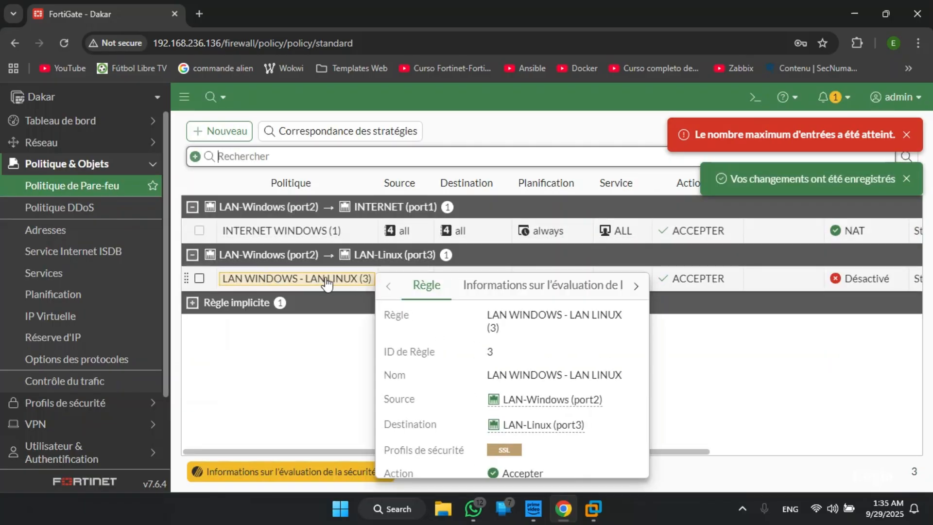
right_click(267, 286)
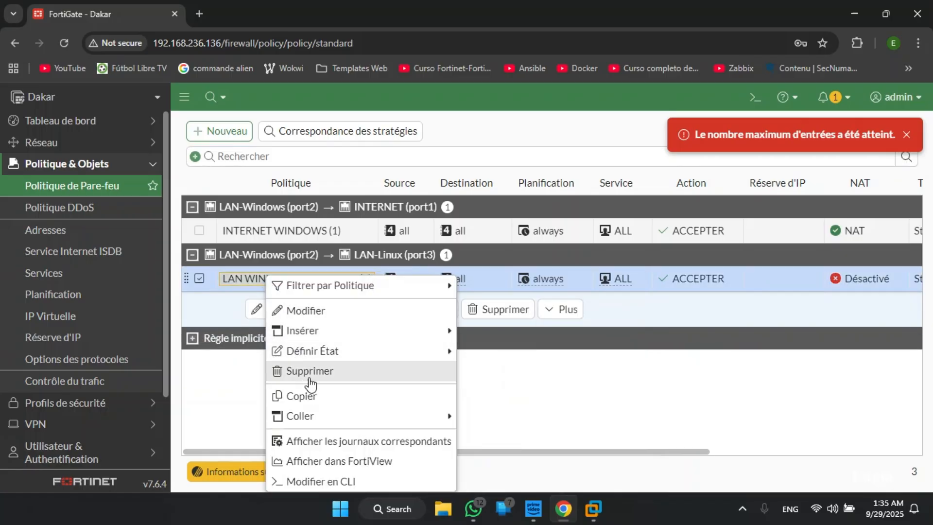
click(320, 407)
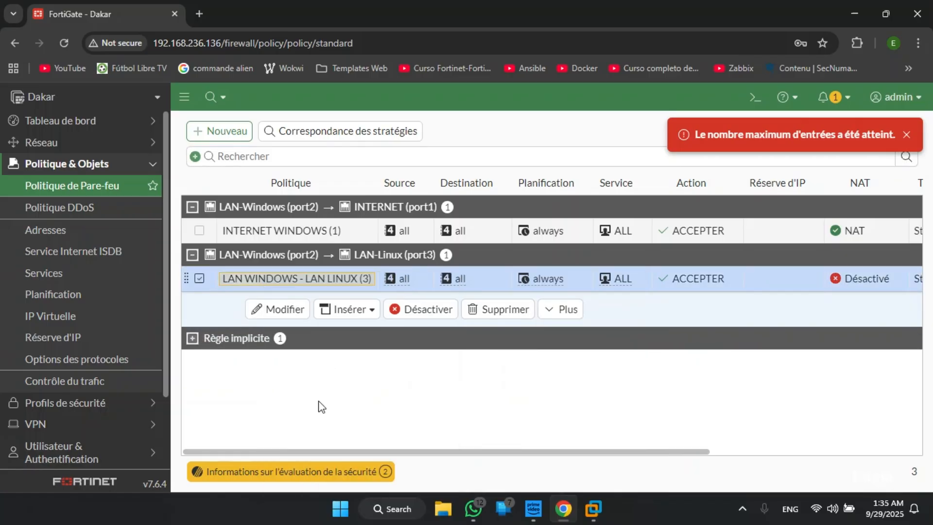
right_click(276, 280)
mouse_move(344, 425)
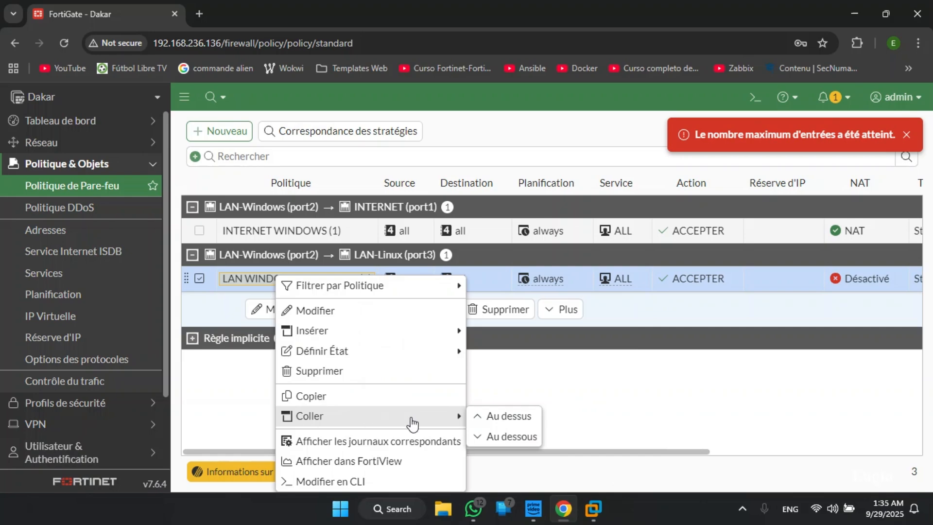
click(491, 437)
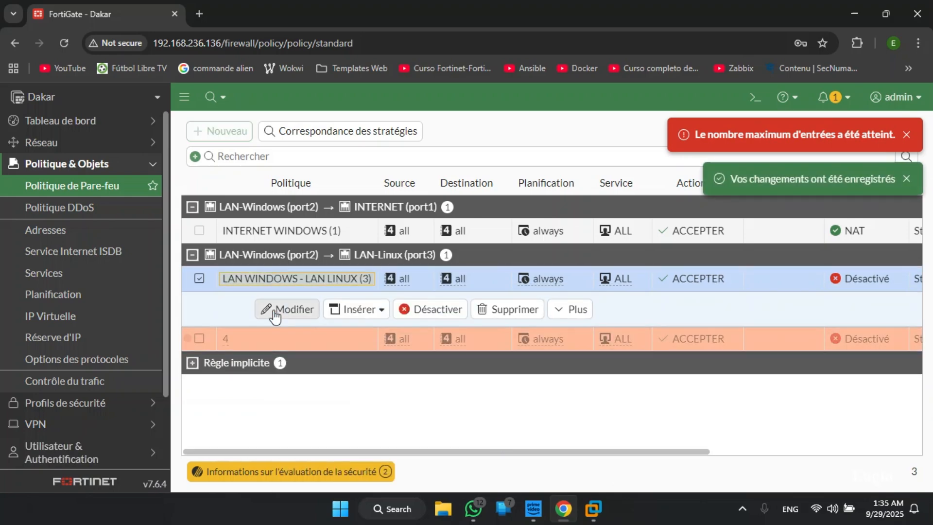
- Rename the pasted policy LAN LINUX - LAN WINDOWS, with incoming interface LAN-Linux (port3) and outgoing interface LAN-Windows (port2), and save it
click(267, 336)
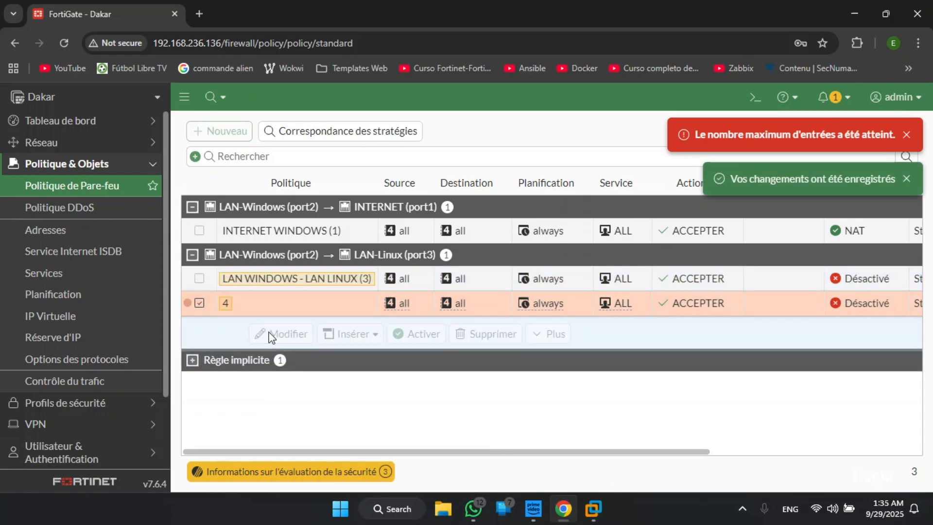
double_click(256, 305)
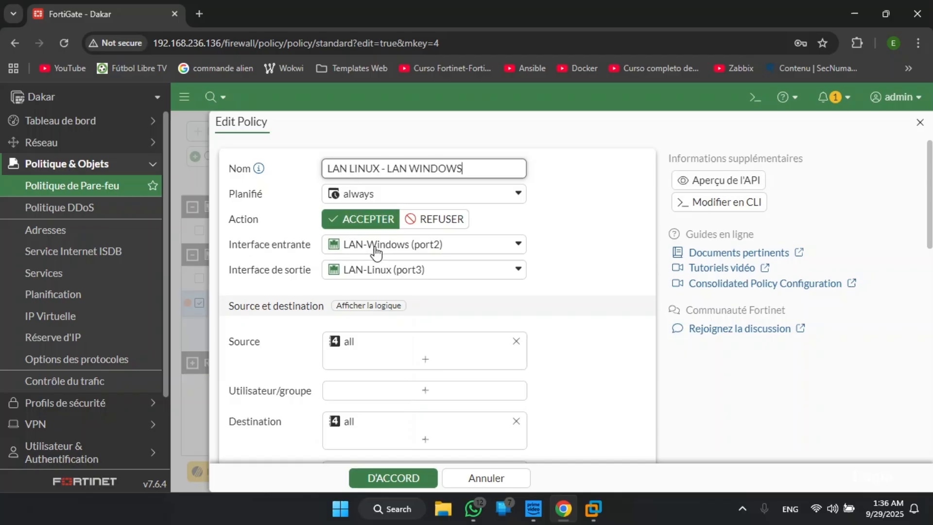
click(397, 249)
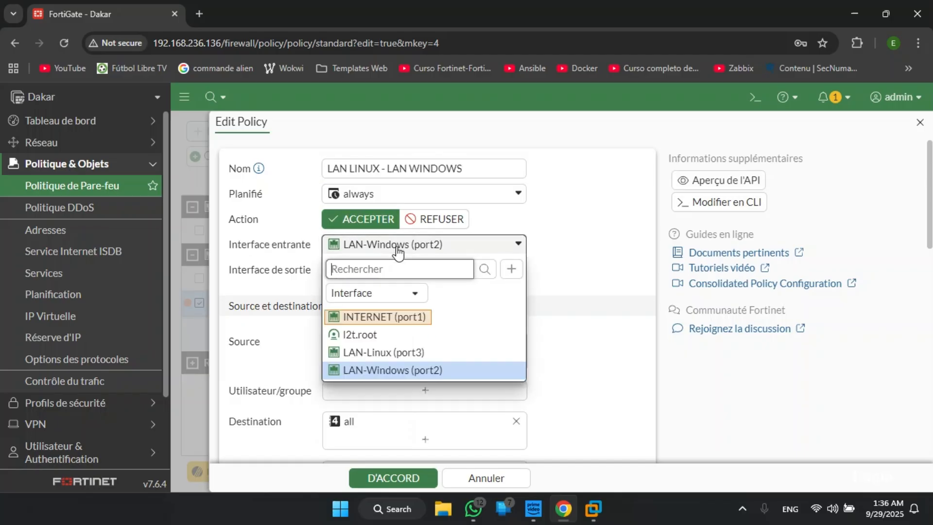
click(386, 353)
click(400, 274)
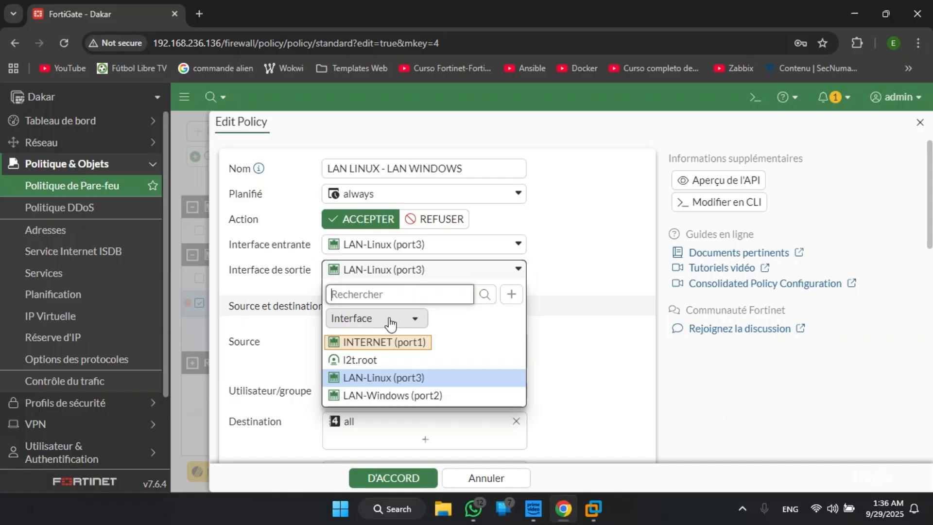
click(385, 395)
scroll(395, 348, down, 6)
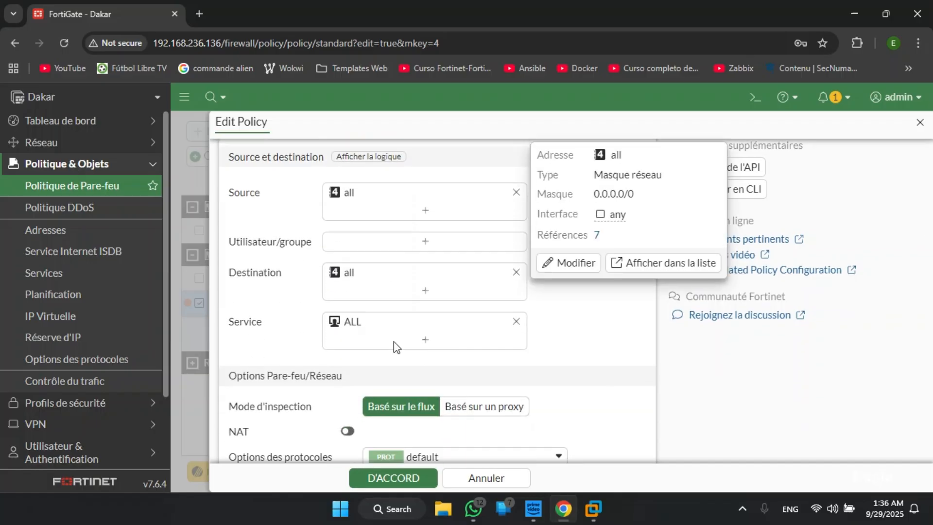
click(391, 479)
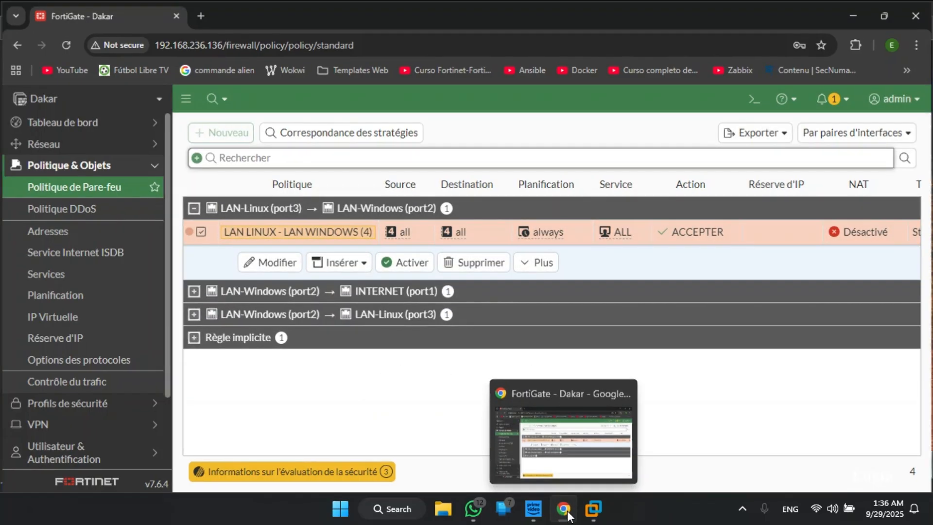
- Switch to VMware Workstation and check the running pings on the CLW7 and Servers machines
click(593, 509)
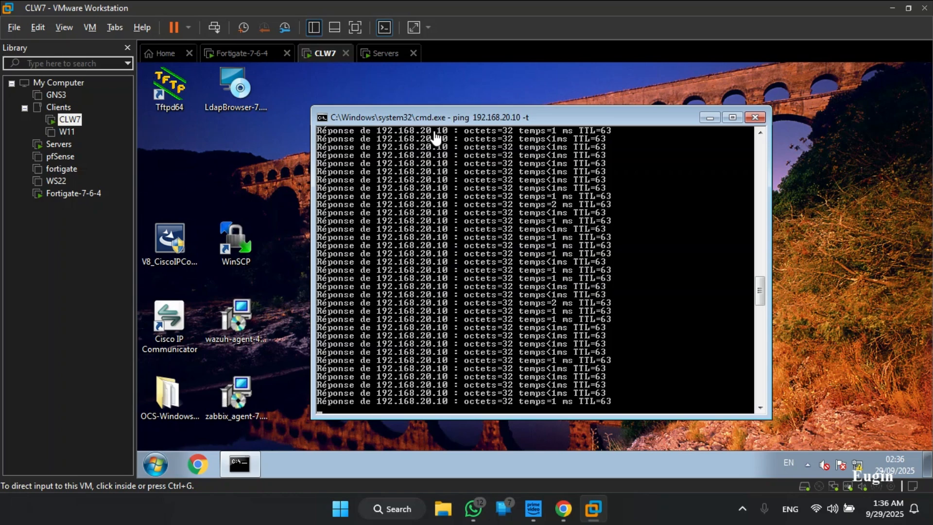
click(387, 55)
click(522, 309)
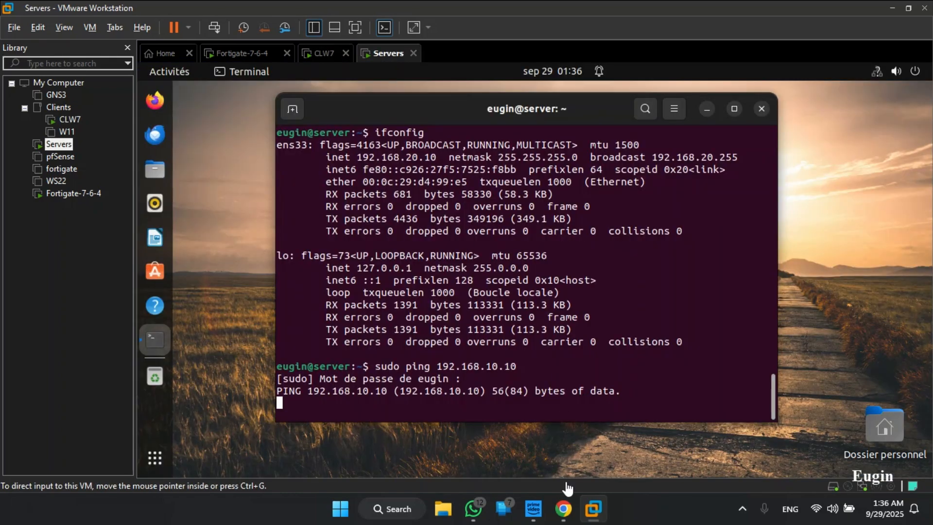
- Enable the LAN LINUX - LAN WINDOWS policy in Chrome and check the ping to 192.168.10.10 on the Servers machine
click(563, 509)
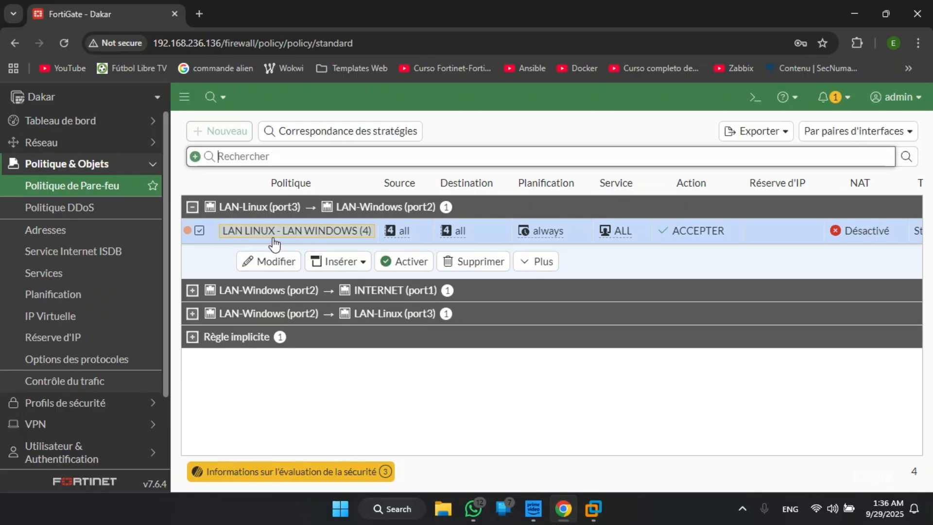
mouse_move(328, 247)
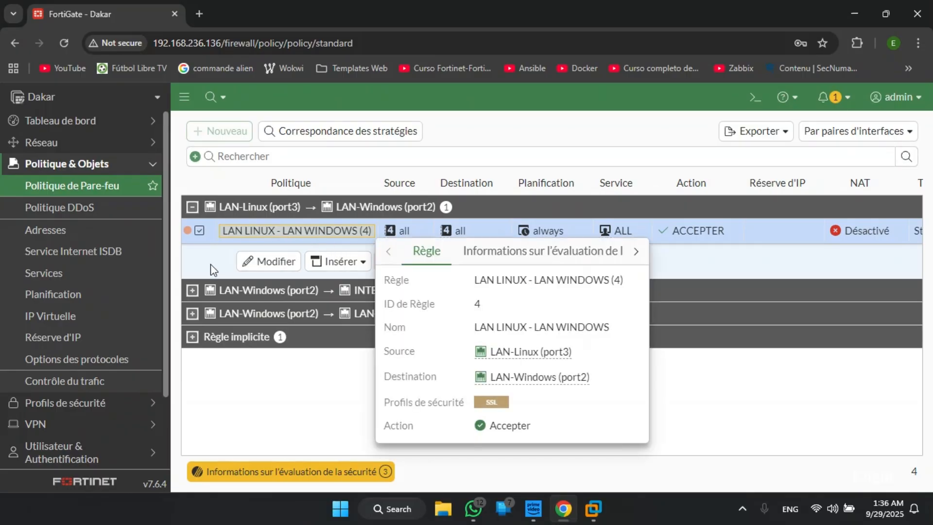
click(408, 267)
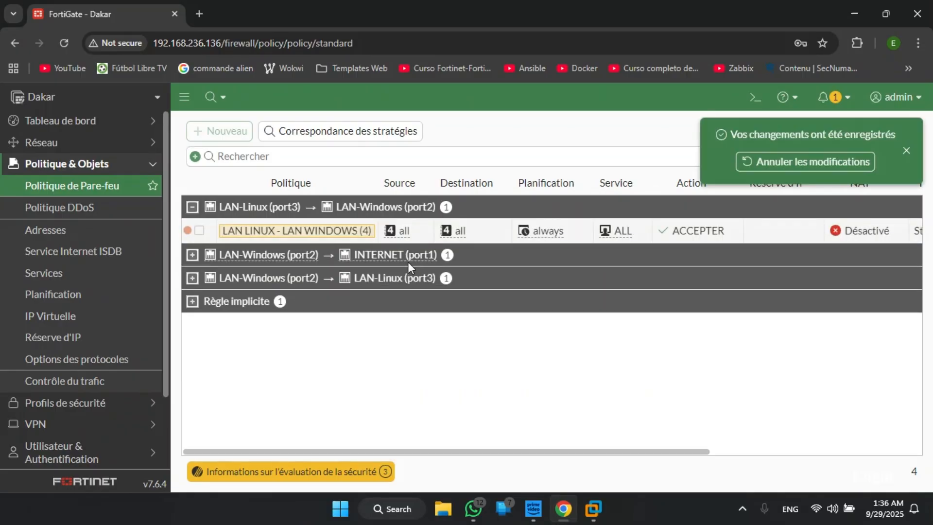
click(846, 25)
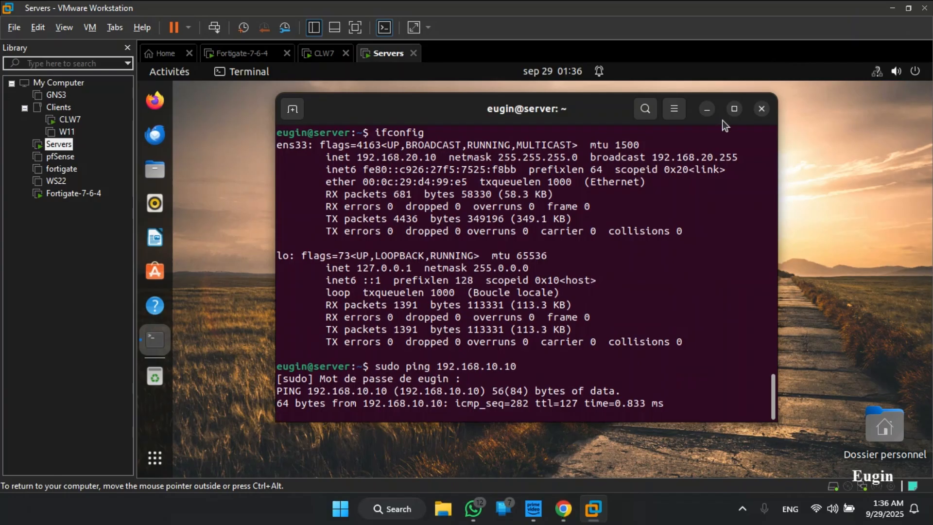